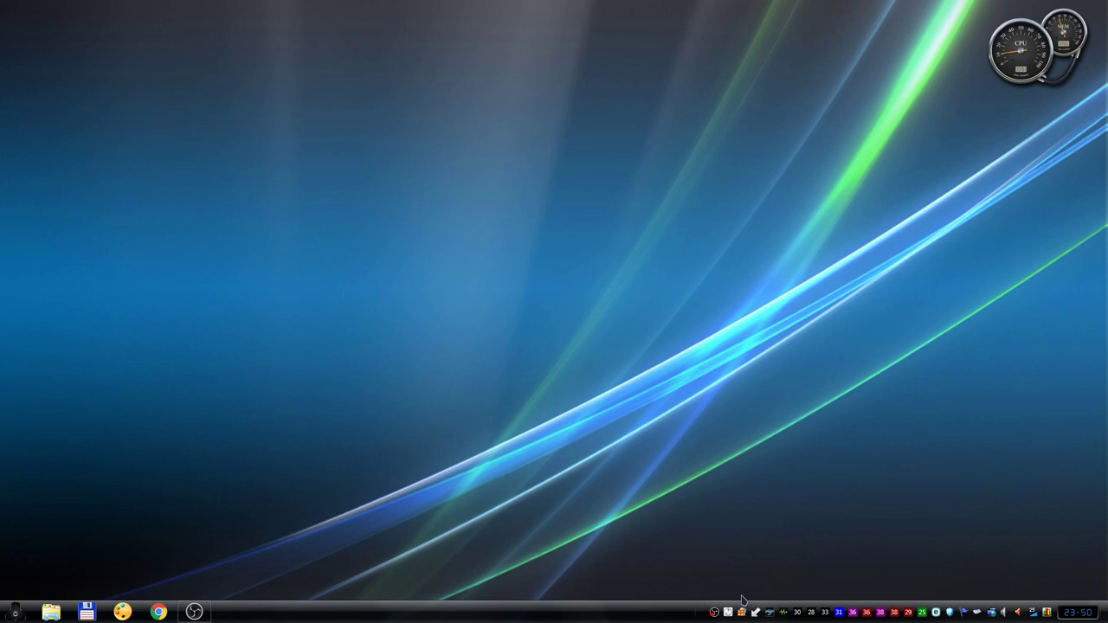
# Look for the SB X-Fi Surround 5.1 Pro among the hidden devices in USB Safely Remove and close the window
pyautogui.click(729, 611)
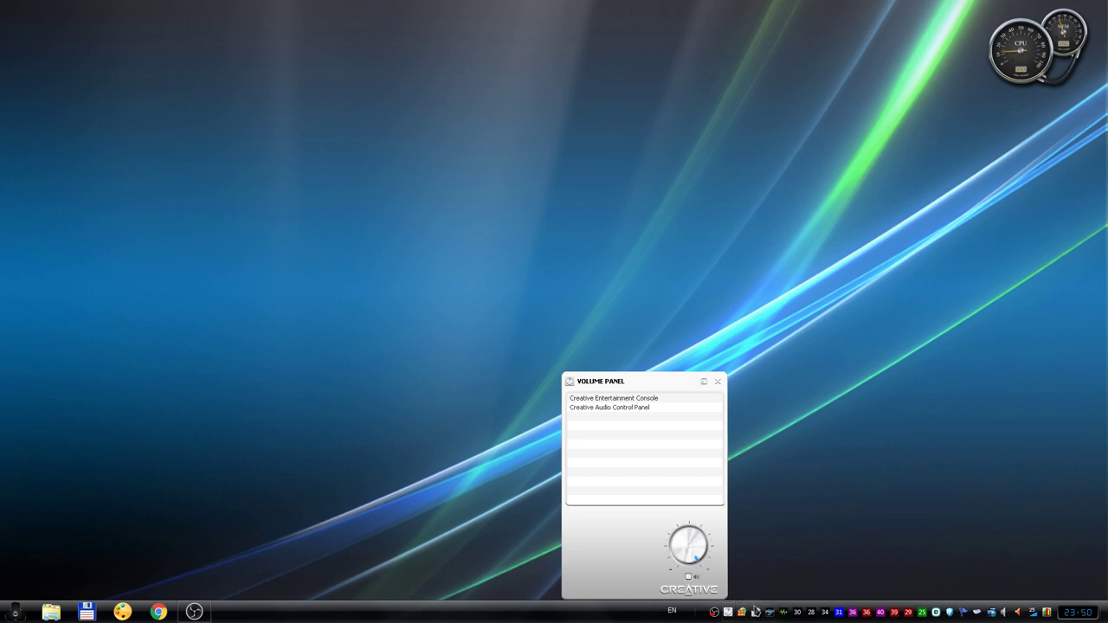
pyautogui.click(757, 613)
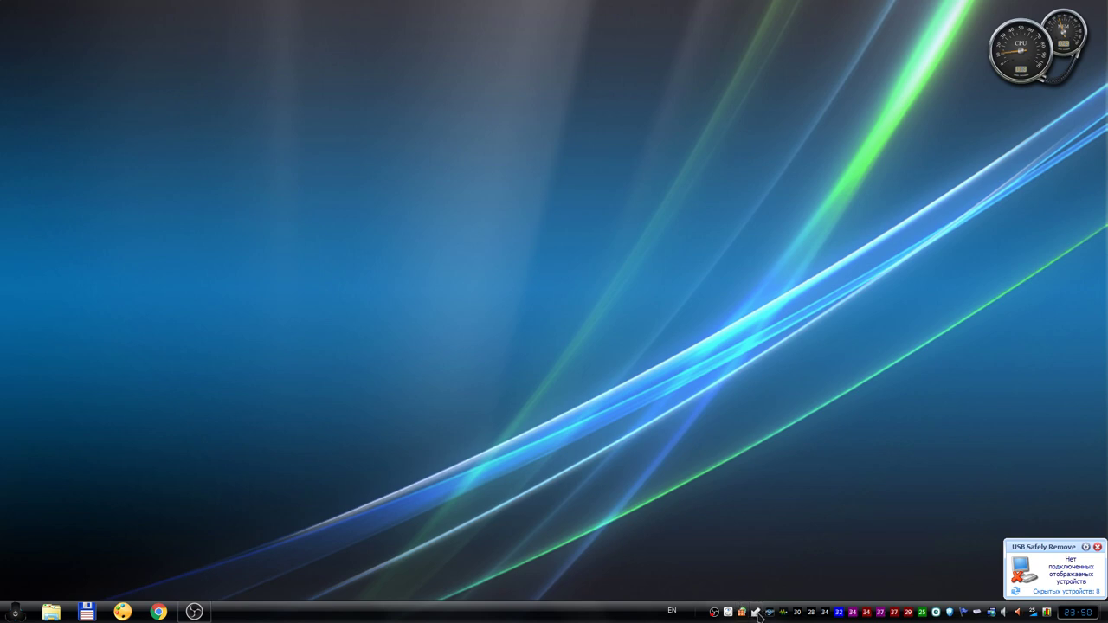
pyautogui.click(1064, 591)
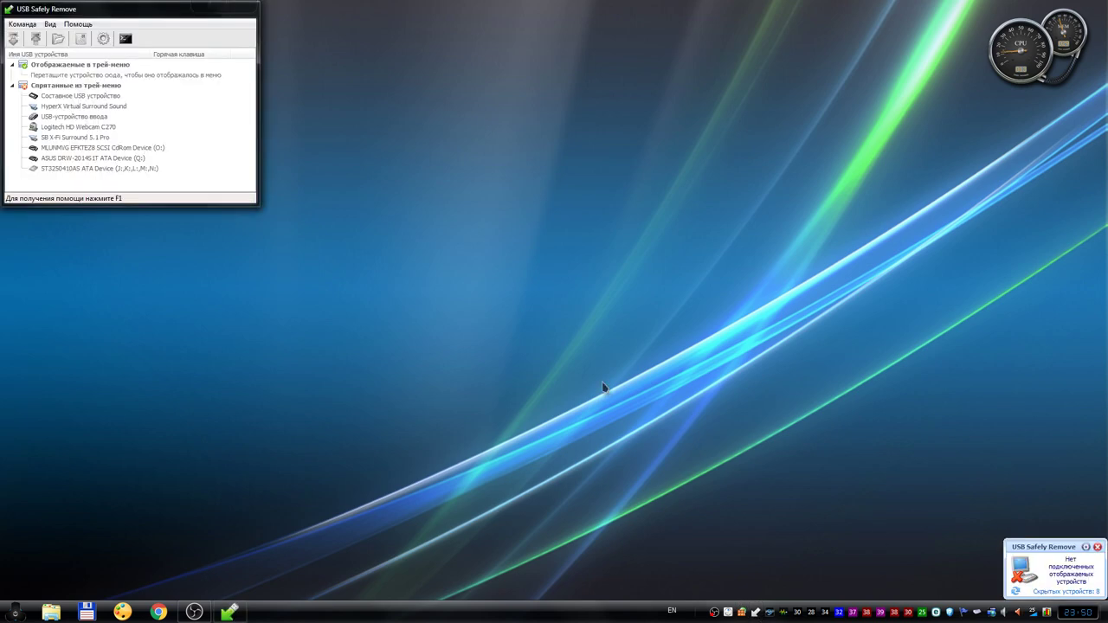
pyautogui.click(728, 612)
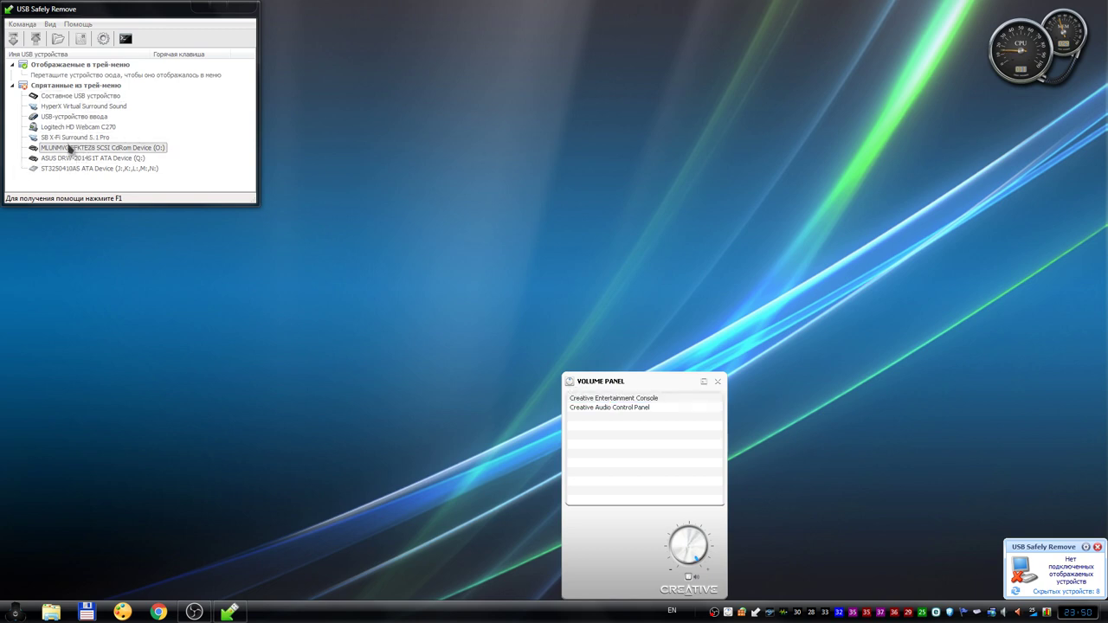
pyautogui.click(67, 138)
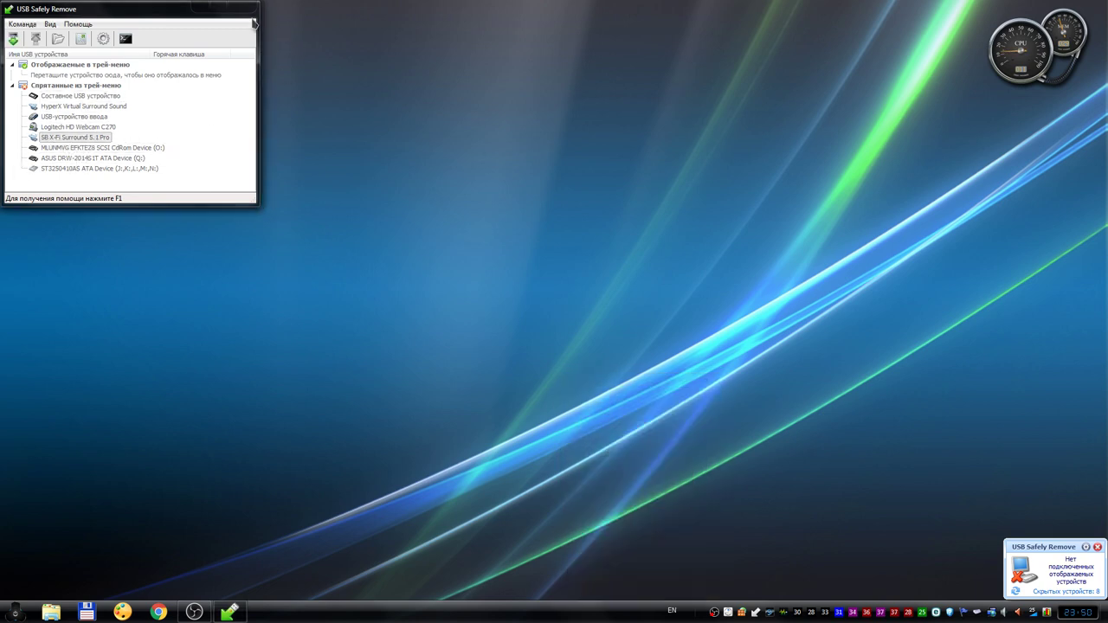
pyautogui.click(253, 13)
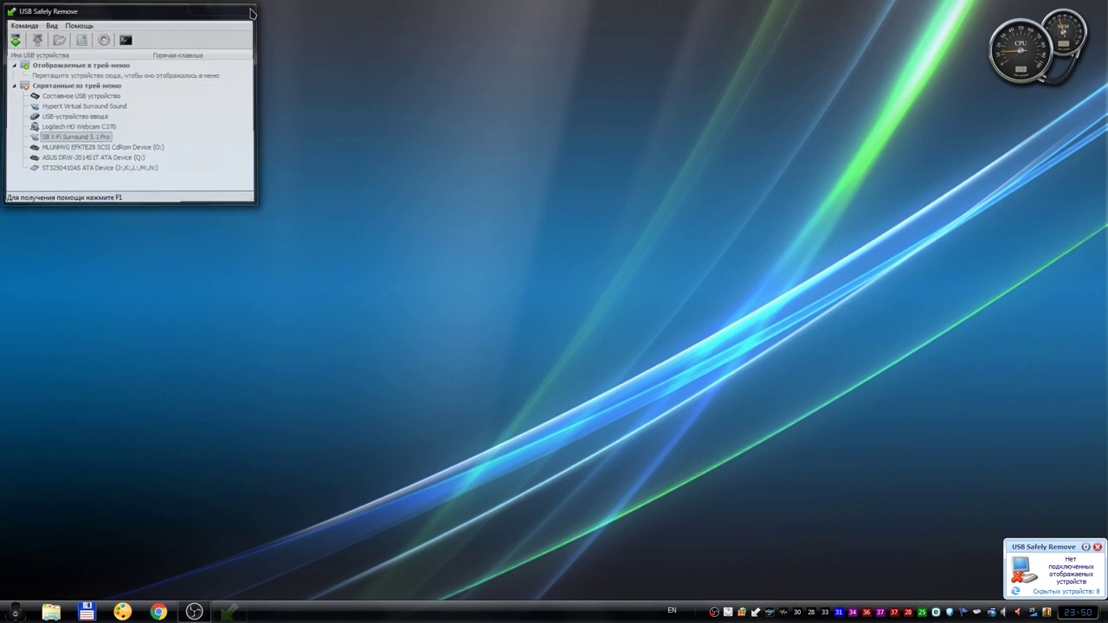
# Try to launch Creative Entertainment Console from the Creative Volume Panel and dismiss the resulting dialog
pyautogui.click(742, 612)
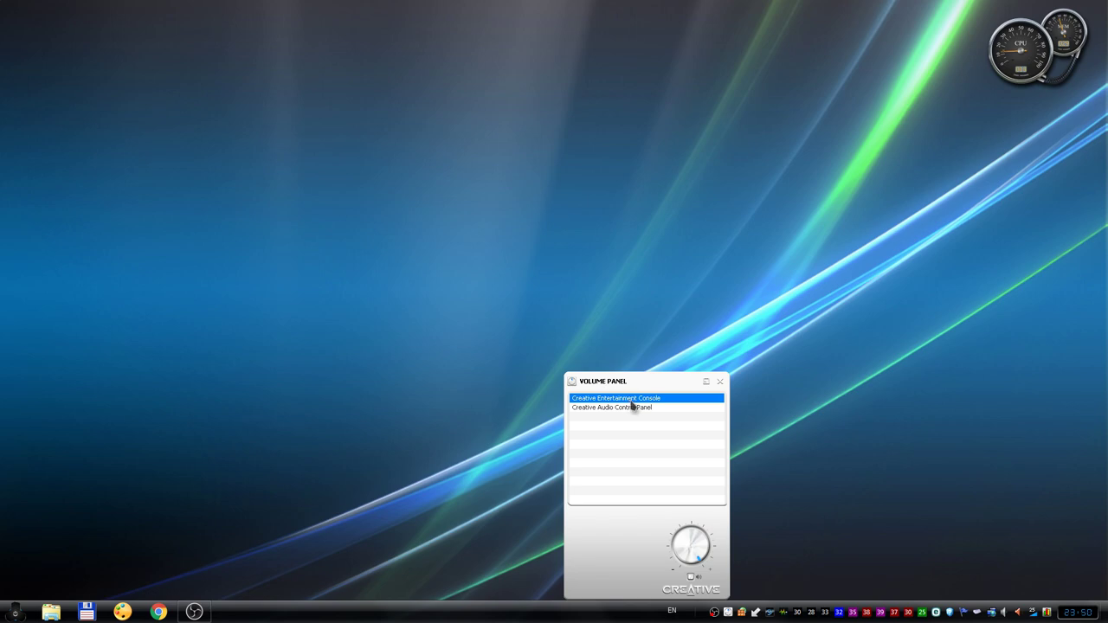
pyautogui.click(632, 400)
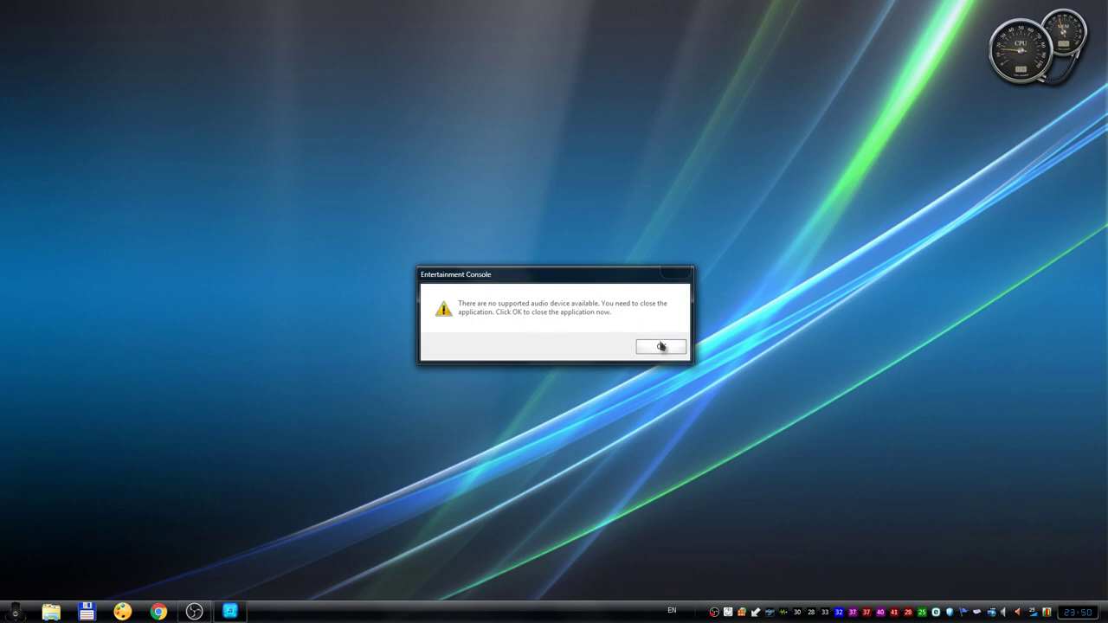
pyautogui.click(663, 346)
# Select SB X-Fi Surround 5.1 Pro as the audio device used by the Creative Volume Panel
pyautogui.rightClick(730, 615)
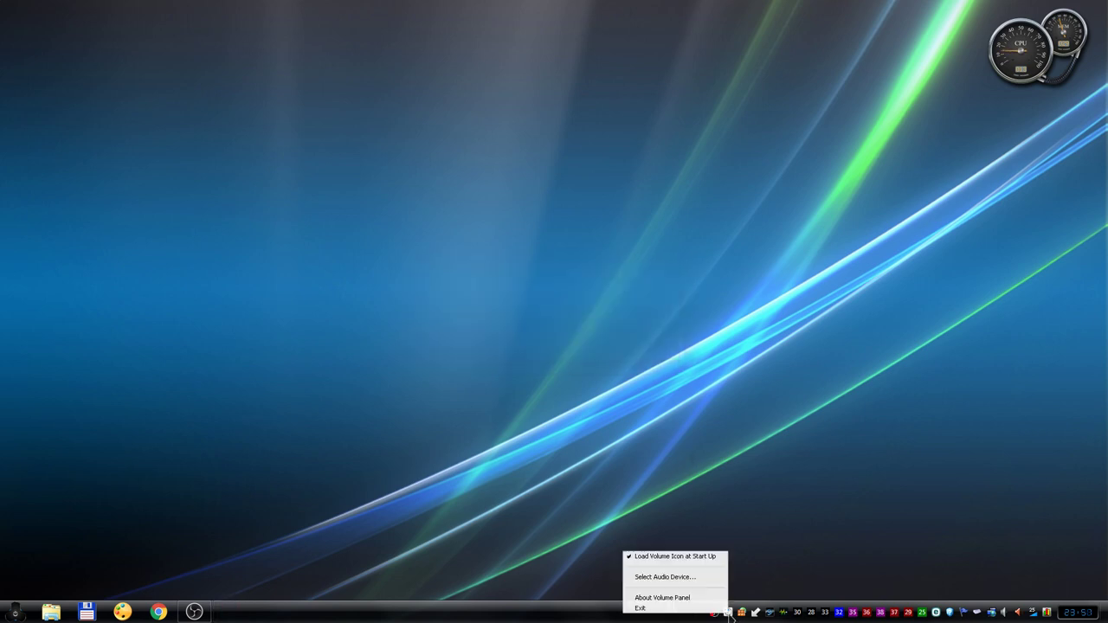
pyautogui.click(689, 583)
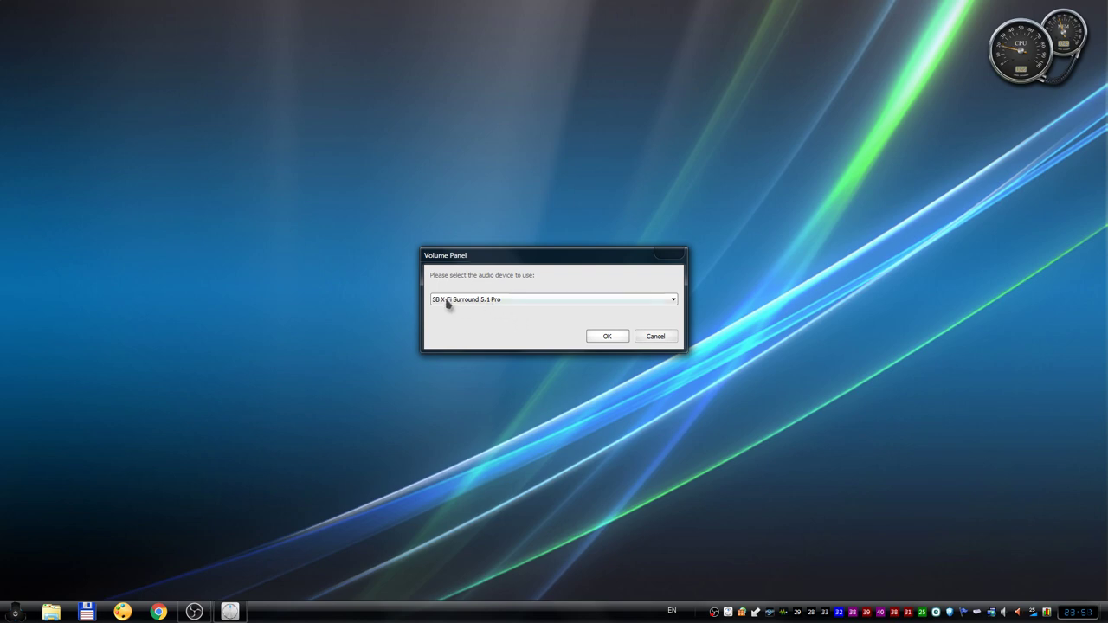
pyautogui.click(617, 336)
# Try to launch Creative Audio Control Panel from the Creative Volume Panel and dismiss the resulting dialog
pyautogui.click(733, 616)
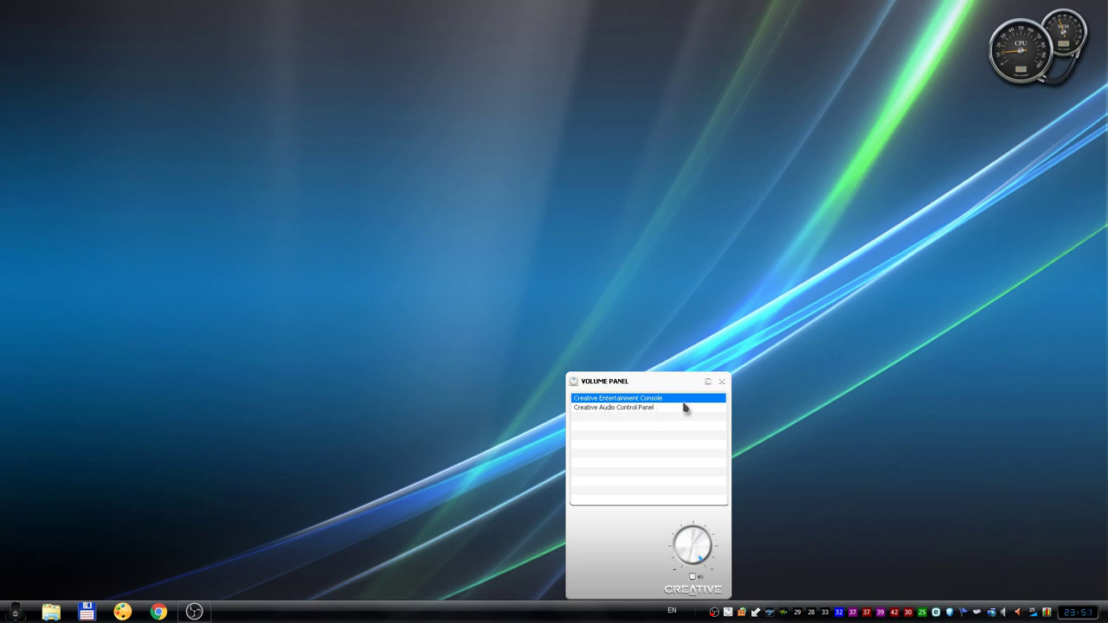
pyautogui.click(647, 407)
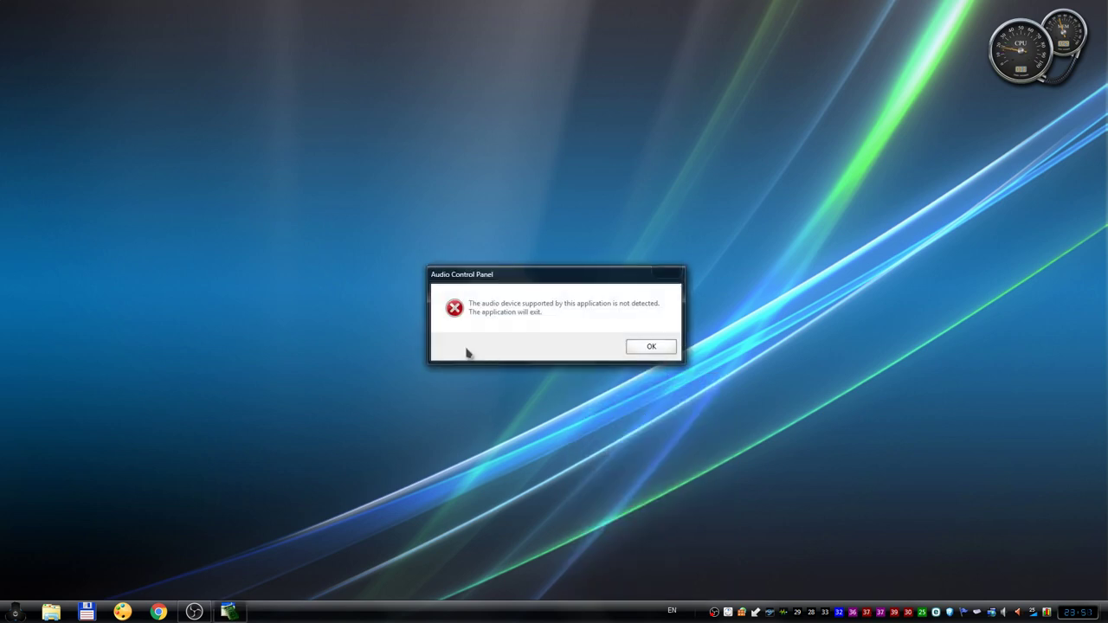
pyautogui.moveTo(535, 279); pyautogui.dragTo(523, 228)
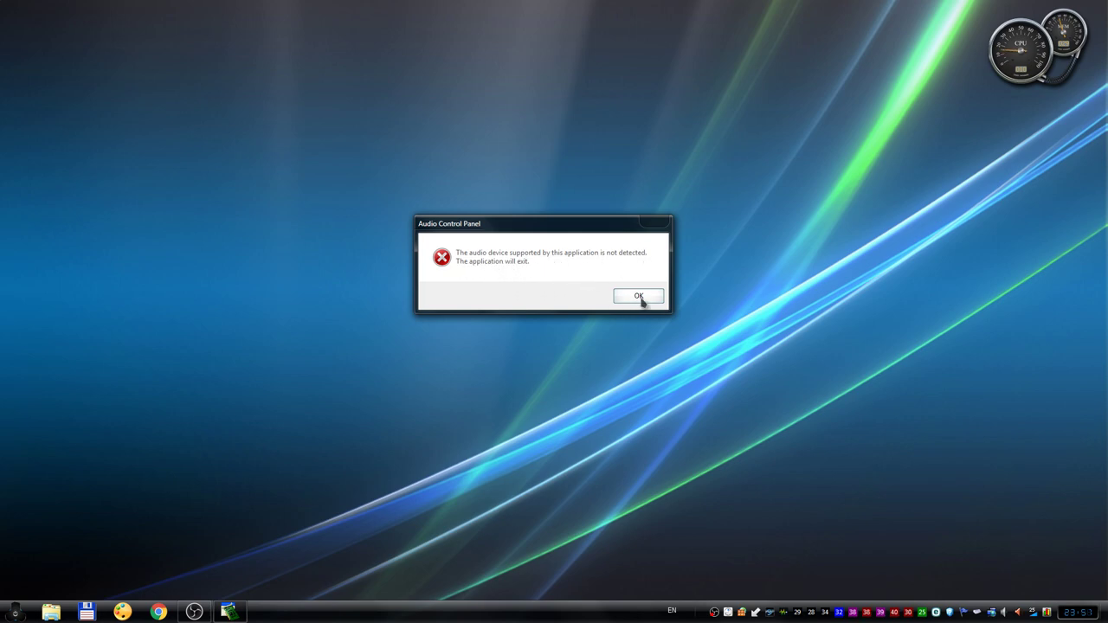
pyautogui.click(651, 302)
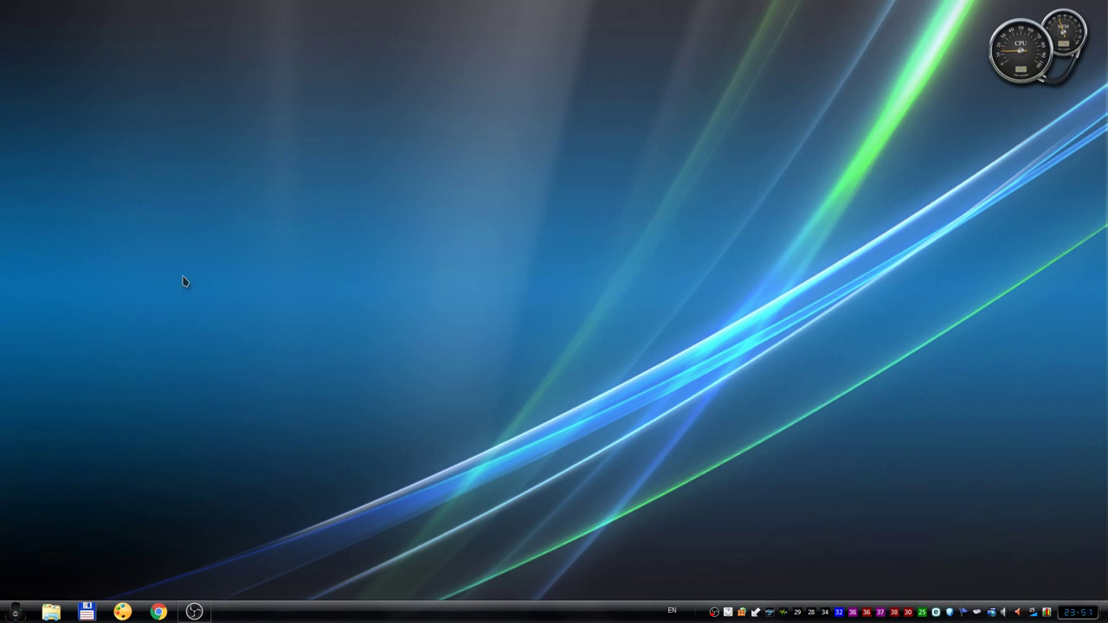
# Open Device Manager and locate the SB X-Fi Surround 5.1 Pro among the sound, video and game devices
pyautogui.click(15, 611)
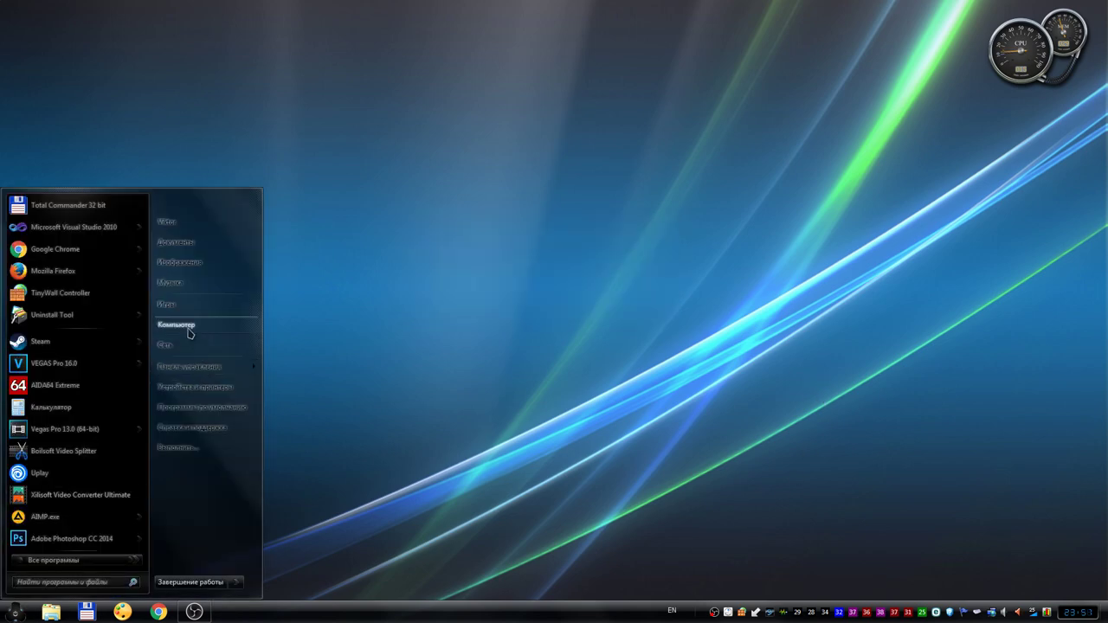
pyautogui.rightClick(189, 330)
pyautogui.click(234, 361)
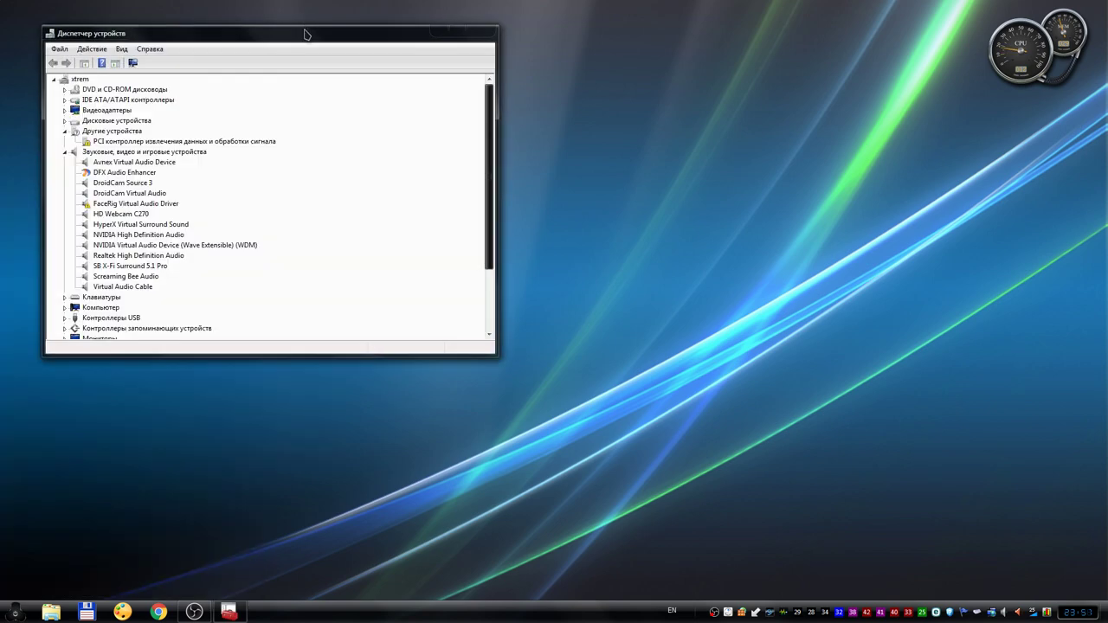
pyautogui.moveTo(304, 33); pyautogui.dragTo(583, 37)
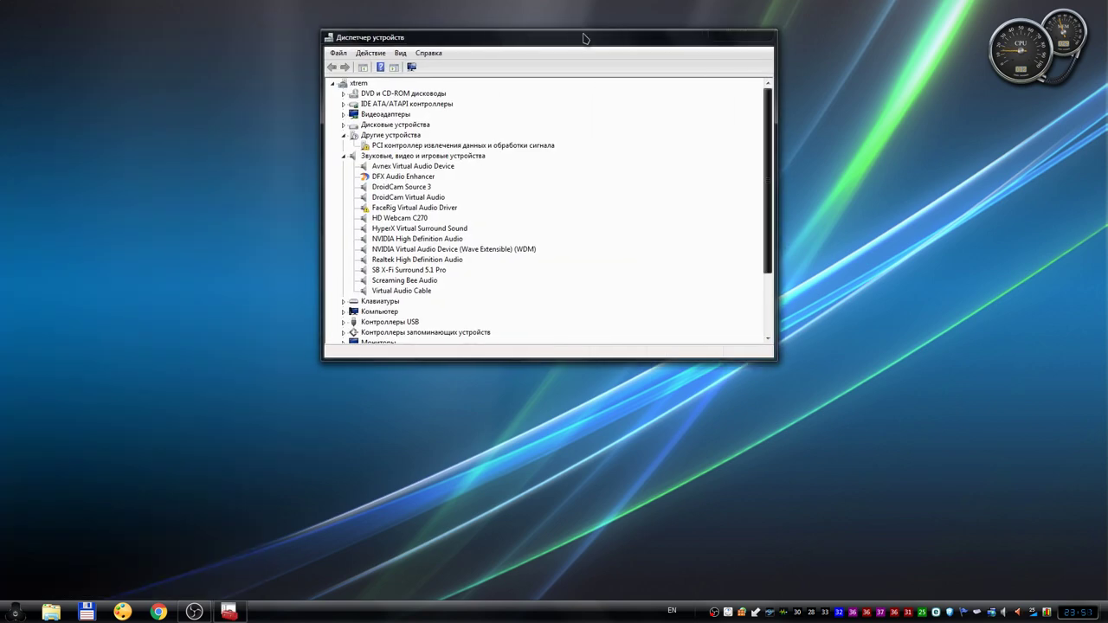
pyautogui.click(407, 271)
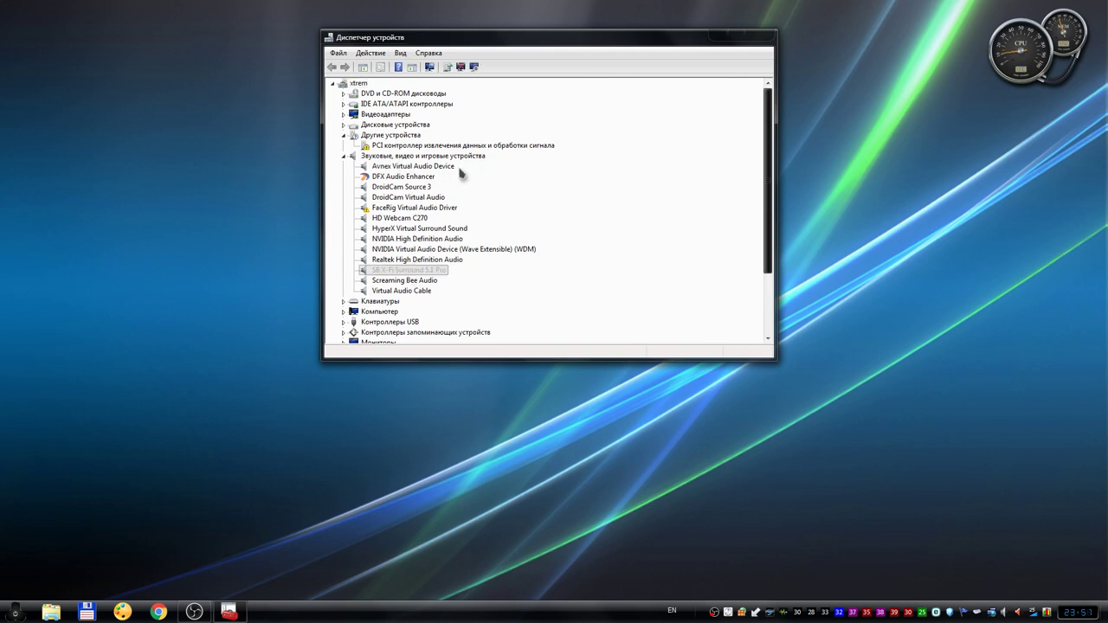
pyautogui.click(366, 210)
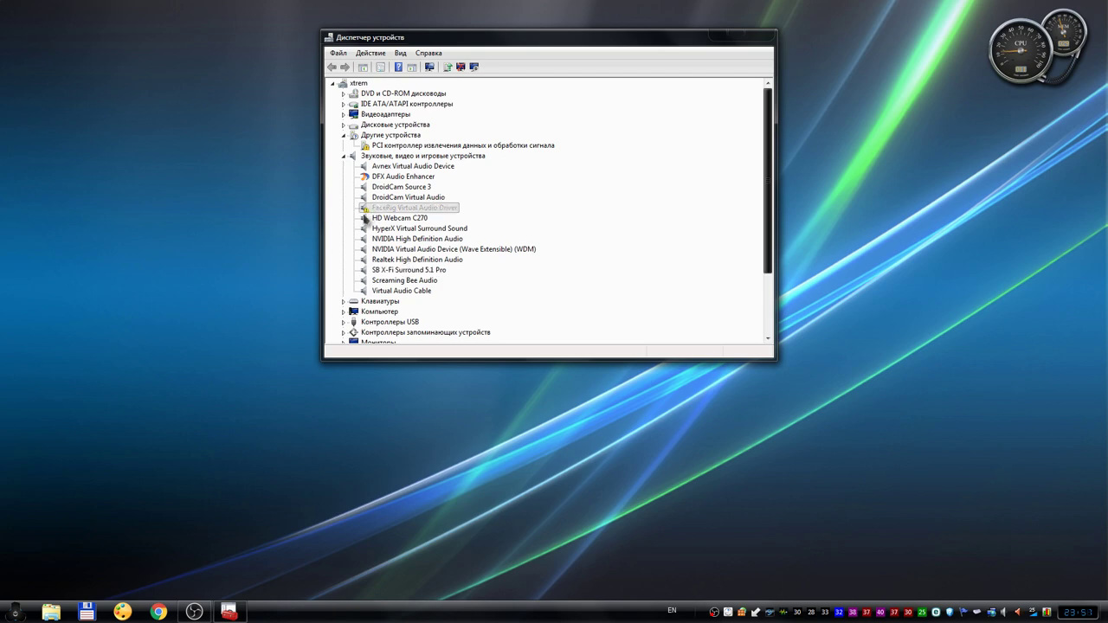
pyautogui.click(395, 271)
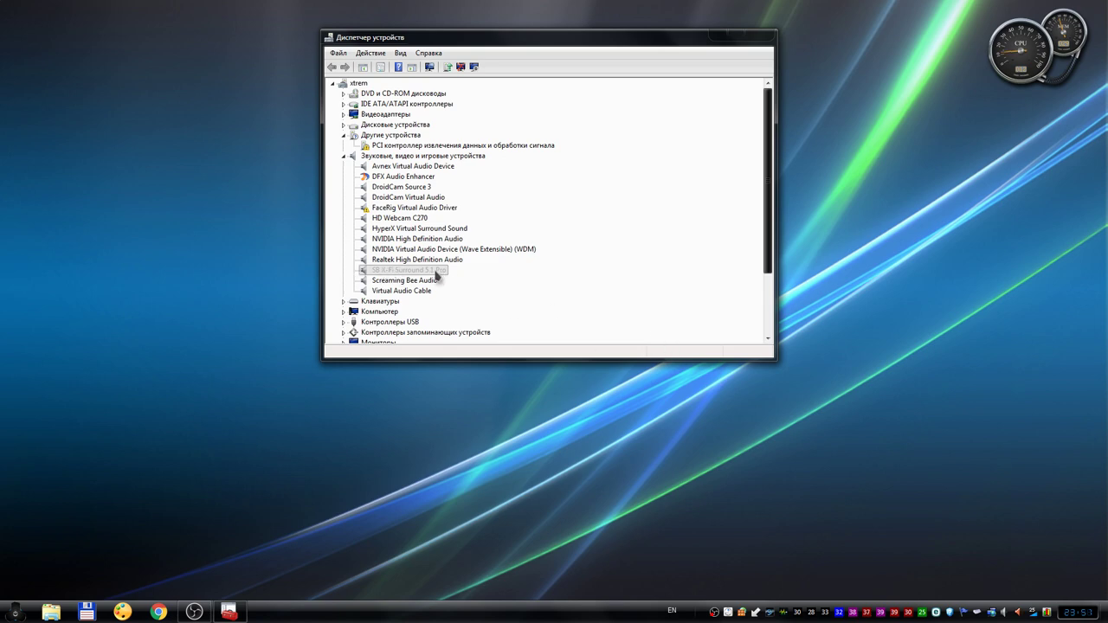
# Start an automatic search for updated drivers for the SB X-Fi Surround 5.1 Pro and move the wizard clear of the device list
pyautogui.rightClick(397, 274)
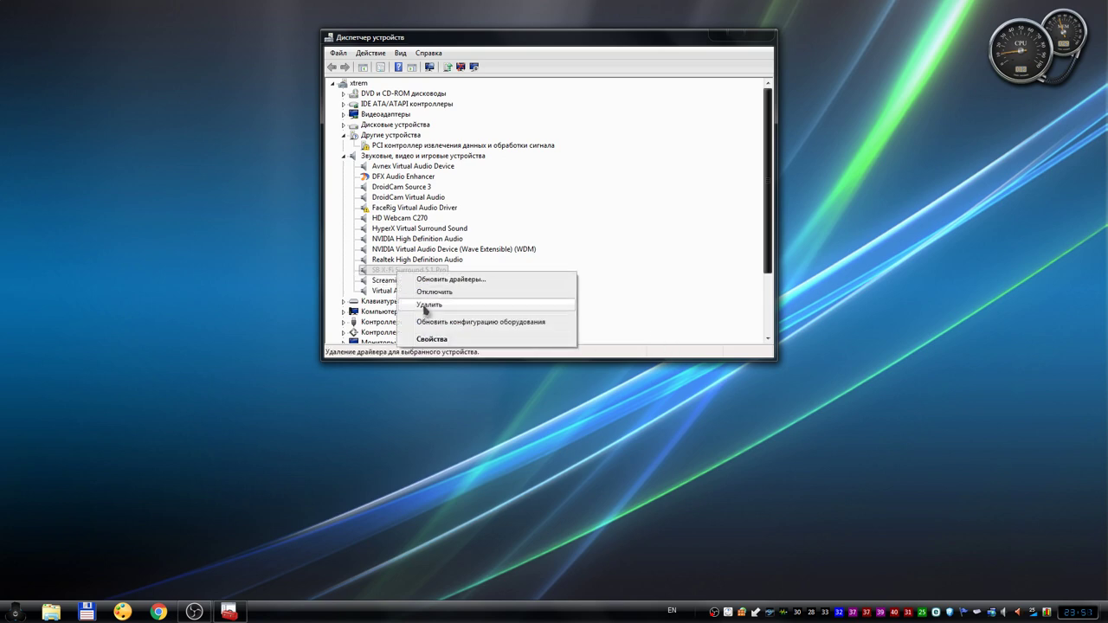
pyautogui.click(435, 280)
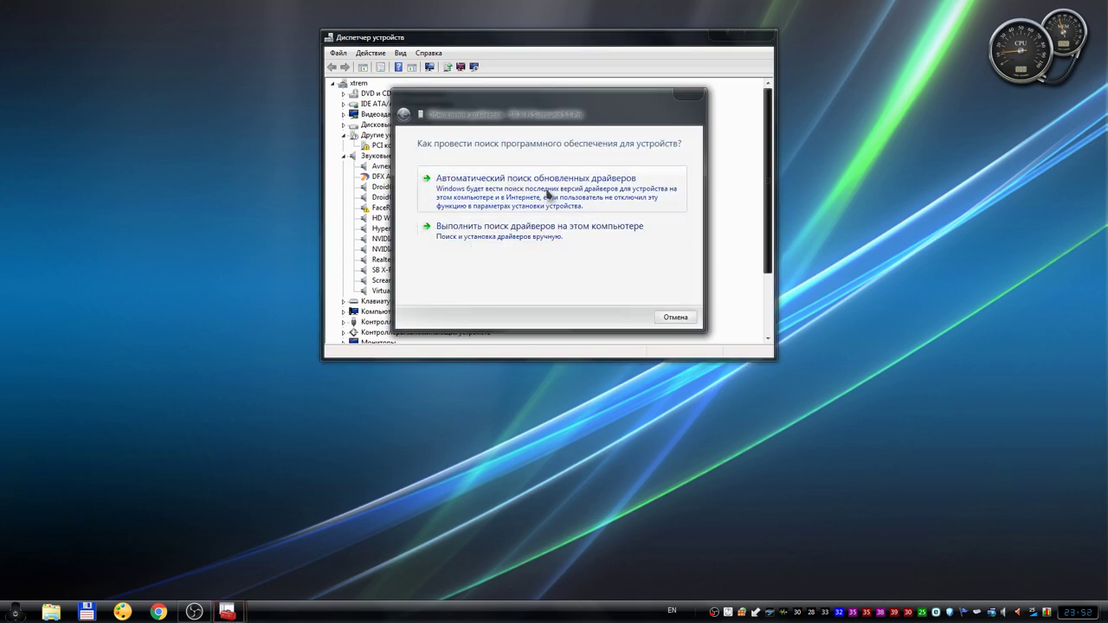
pyautogui.click(547, 191)
pyautogui.moveTo(558, 102); pyautogui.dragTo(887, 99)
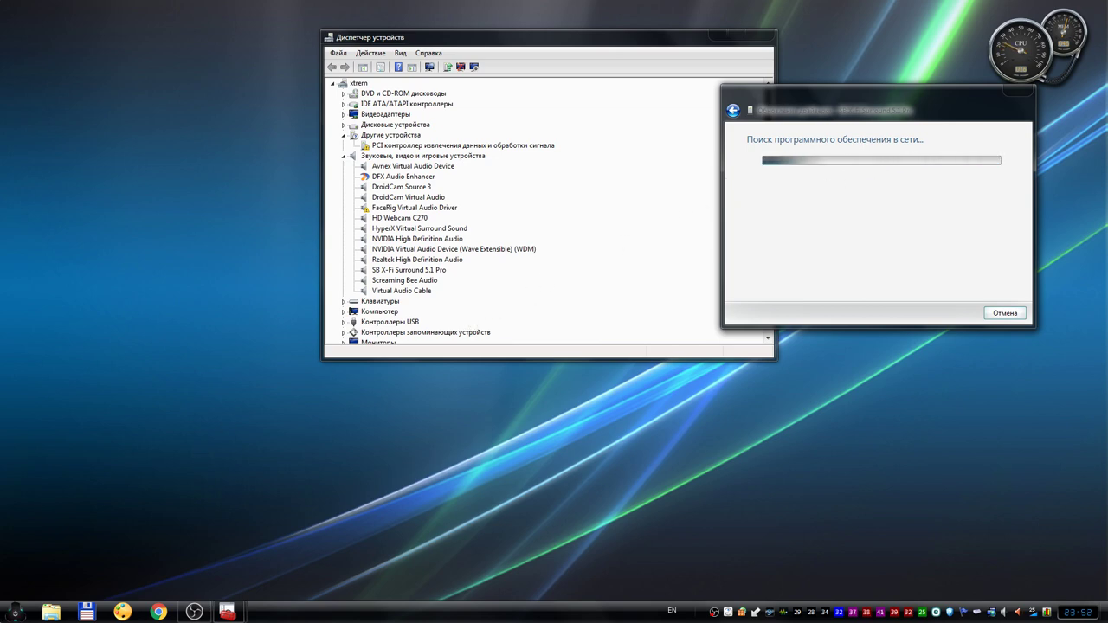
# Open the New1 (H:) drive from Computer in a file explorer window
pyautogui.click(15, 610)
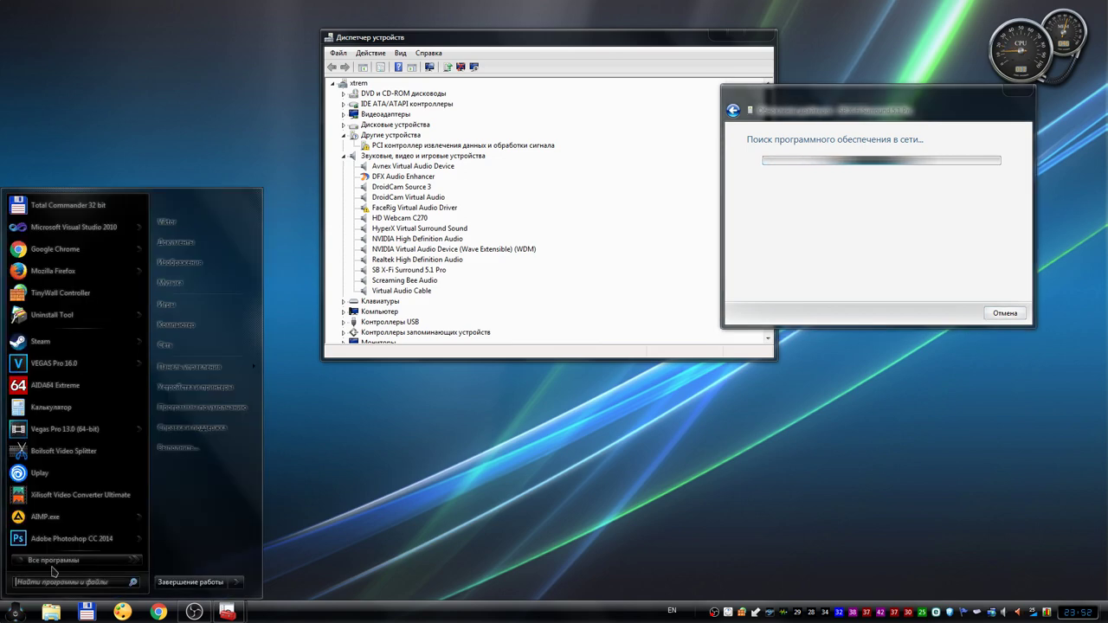
pyautogui.click(192, 332)
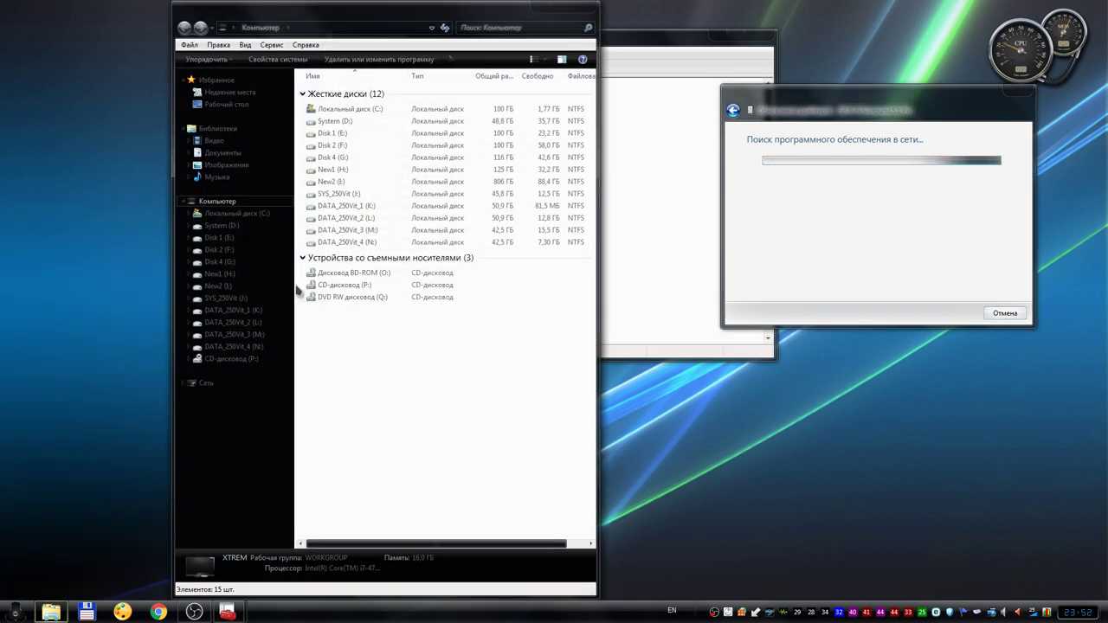
pyautogui.click(345, 177)
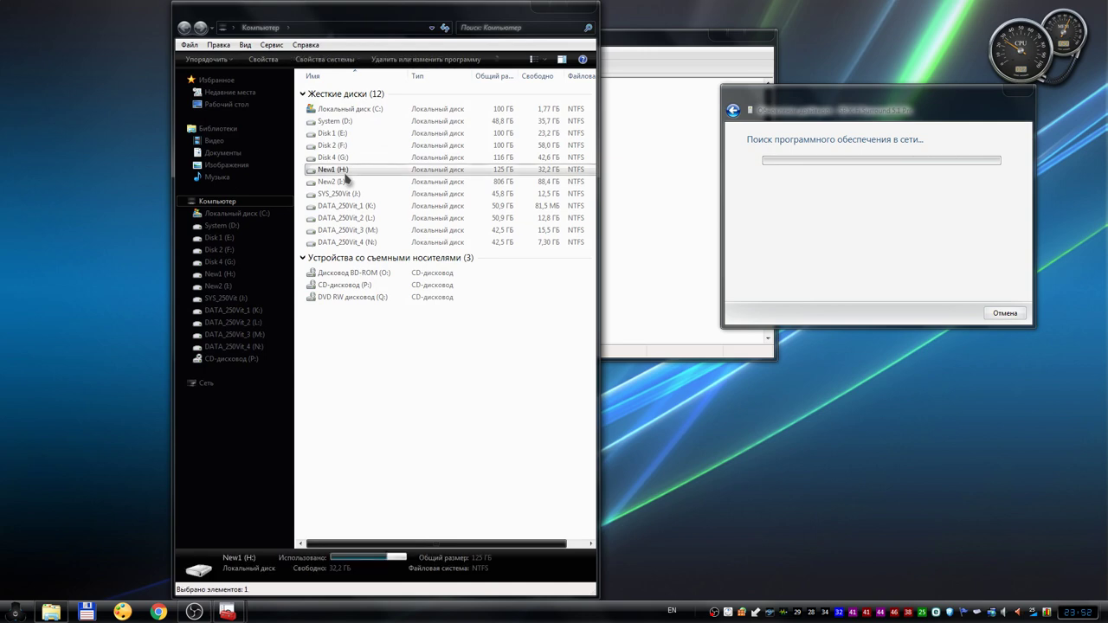
pyautogui.doubleClick(344, 176)
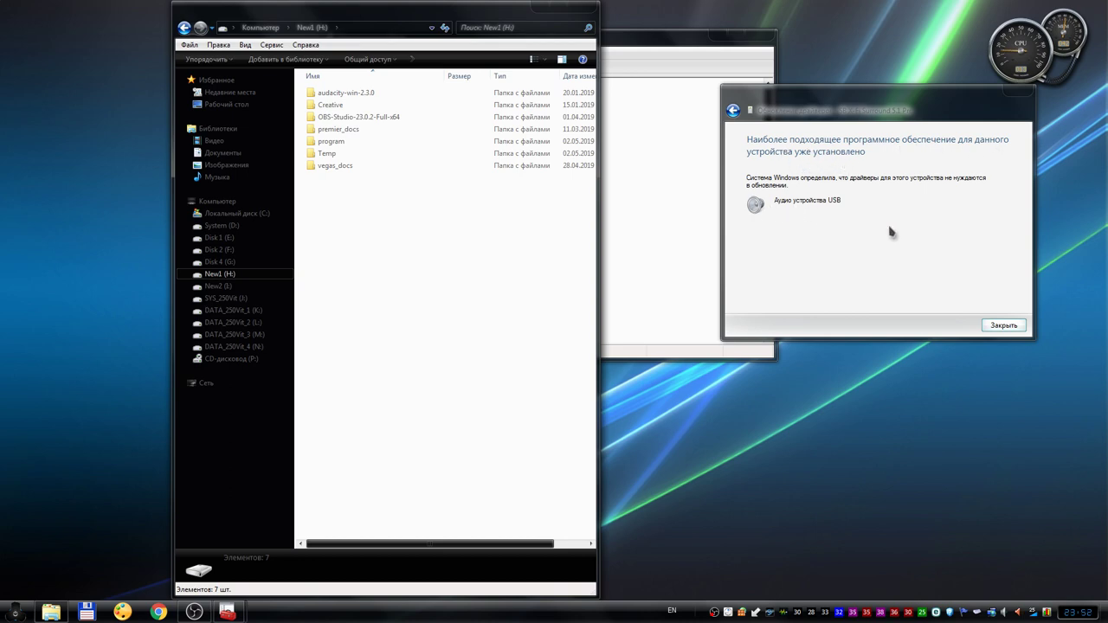
# Close the driver update wizard and view the driver properties of the SB X-Fi Surround 5.1 Pro
pyautogui.click(1007, 325)
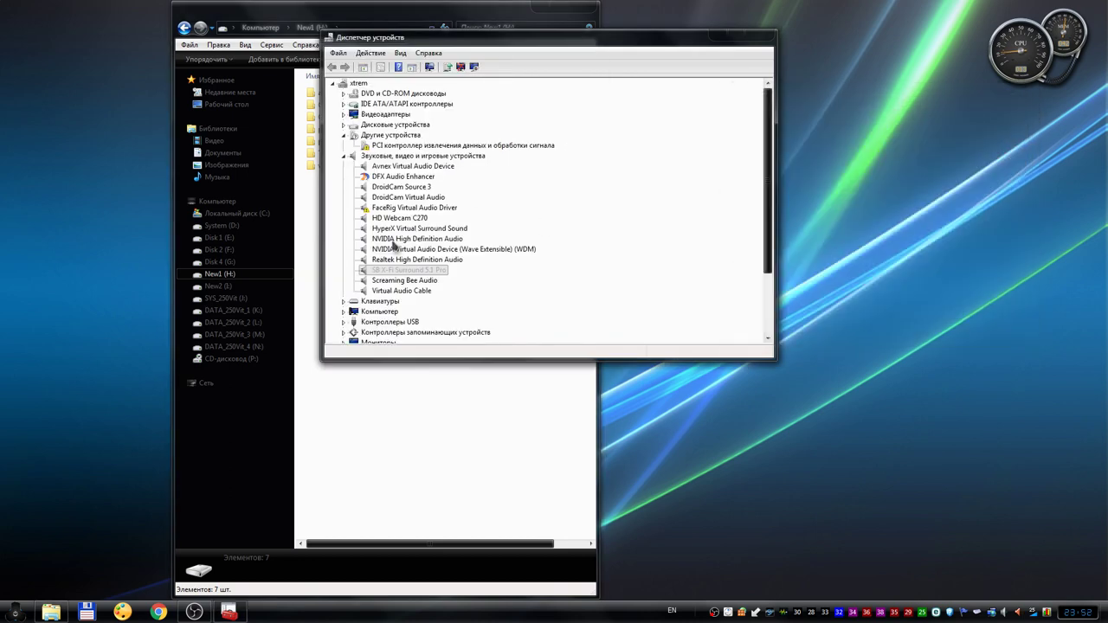
pyautogui.rightClick(394, 274)
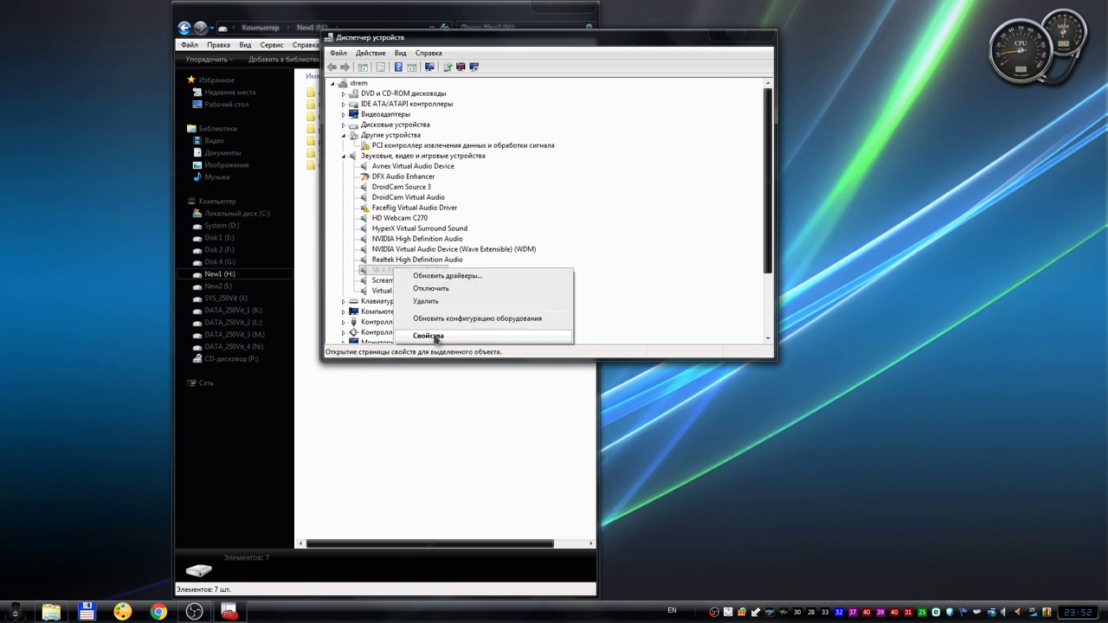
pyautogui.click(437, 333)
pyautogui.click(482, 91)
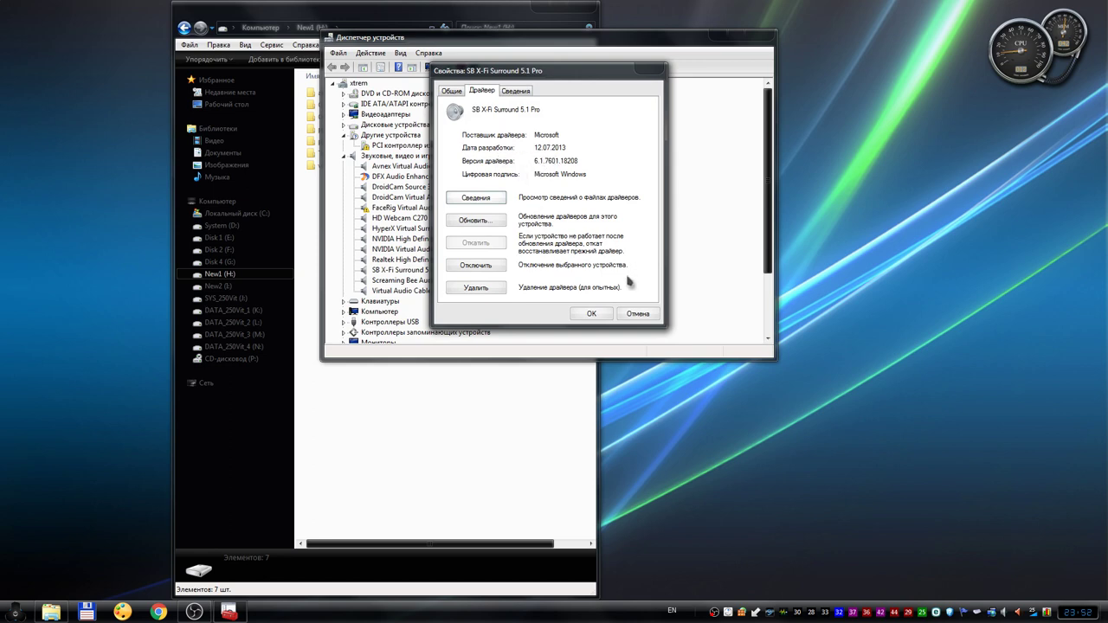
pyautogui.click(638, 313)
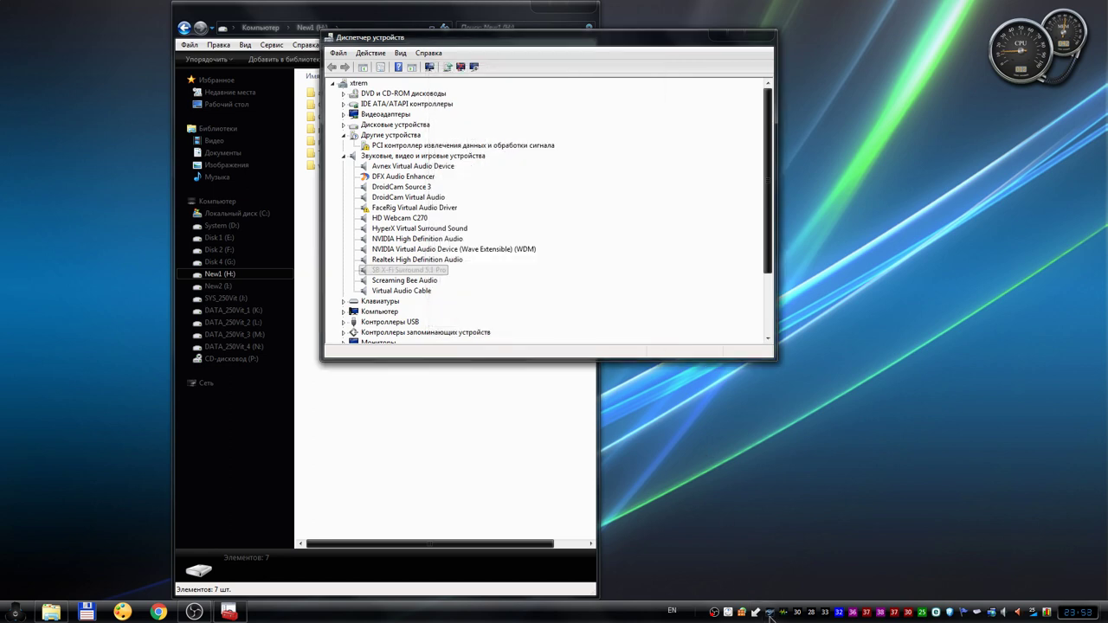
# Retry launching Creative Audio Control Panel following the driver search and close the resulting dialog
pyautogui.click(729, 613)
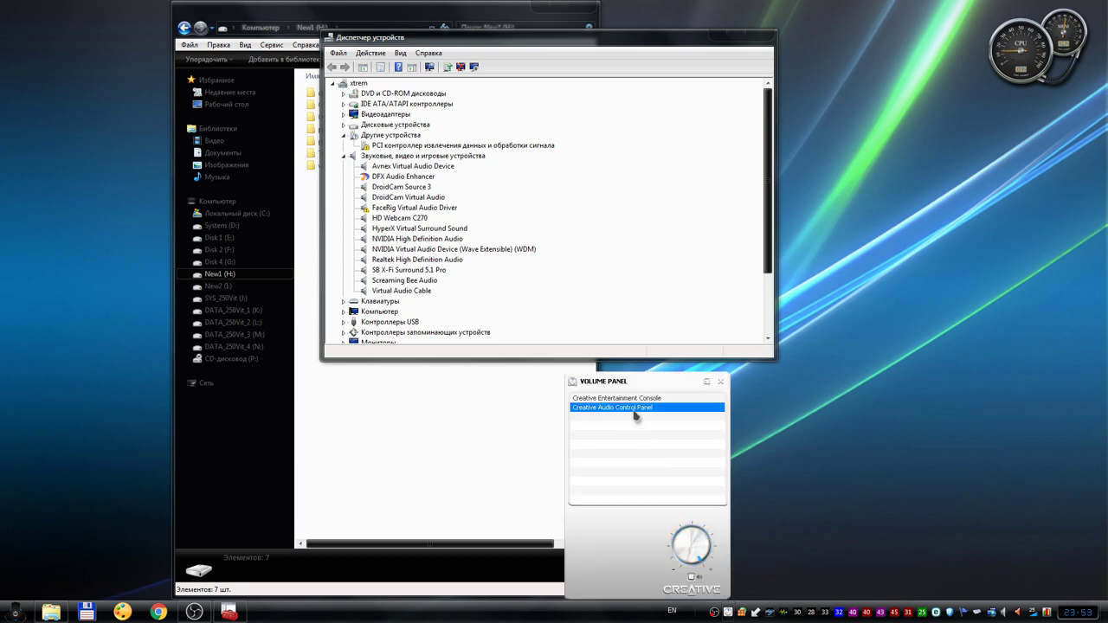
pyautogui.click(634, 416)
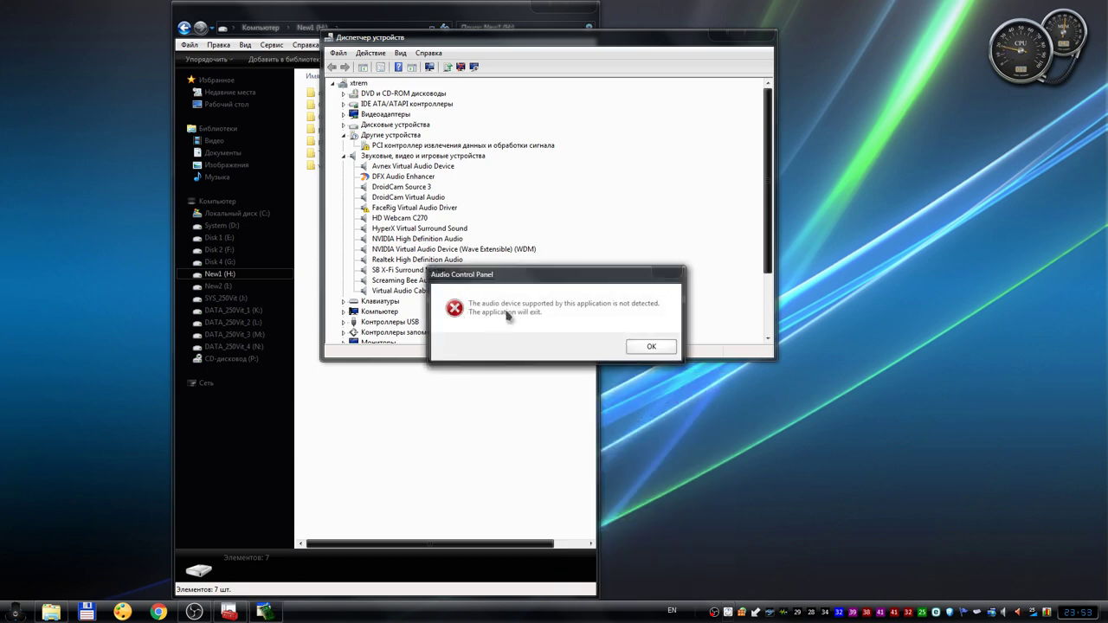
pyautogui.moveTo(578, 277); pyautogui.dragTo(821, 250)
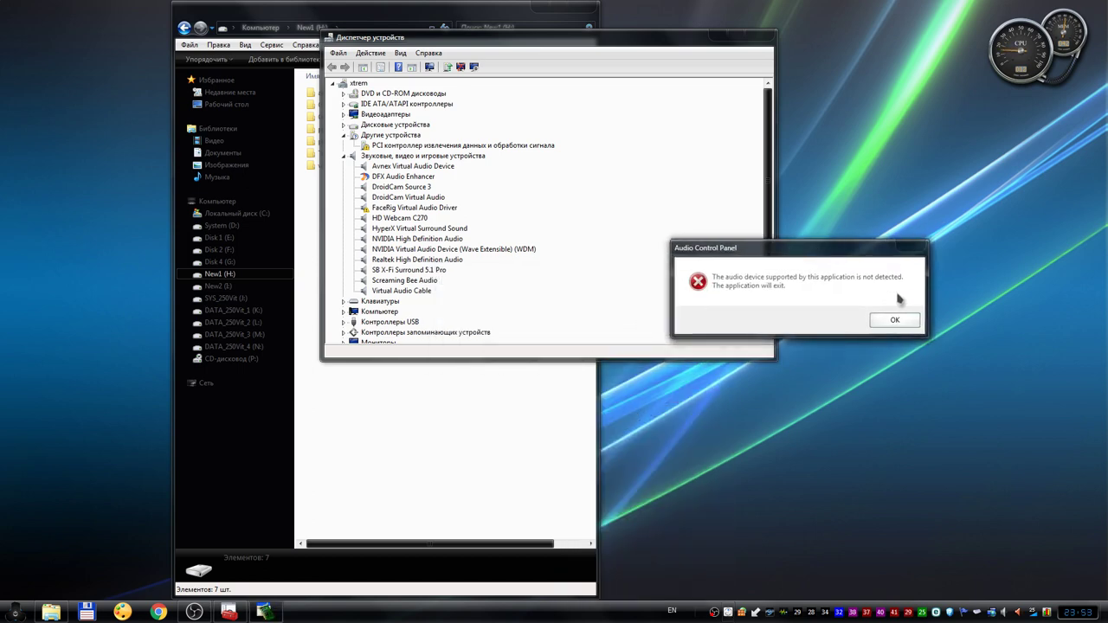
pyautogui.click(896, 322)
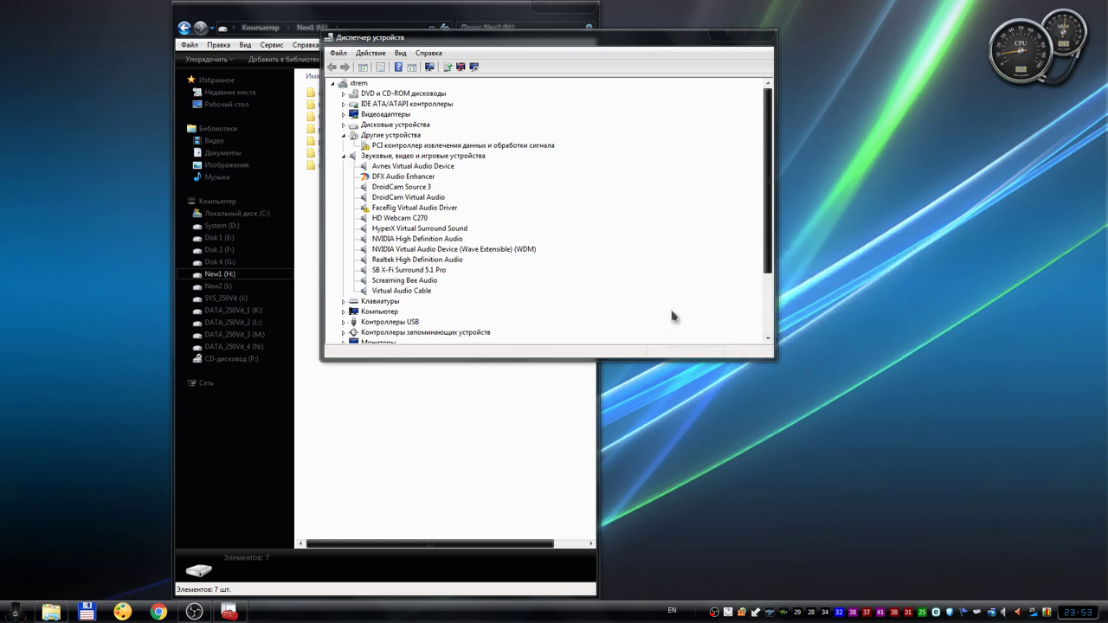
# Check the driver properties of the SB X-Fi Surround 5.1 Pro, open its driver update options, and cancel both dialogs
pyautogui.rightClick(421, 273)
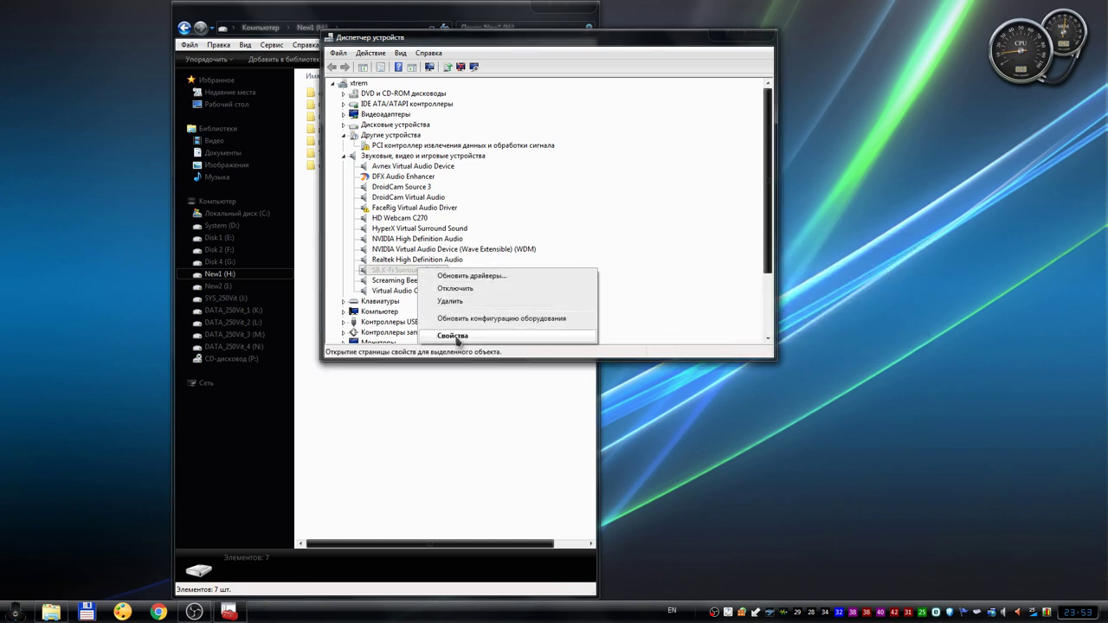
pyautogui.click(457, 335)
pyautogui.click(487, 90)
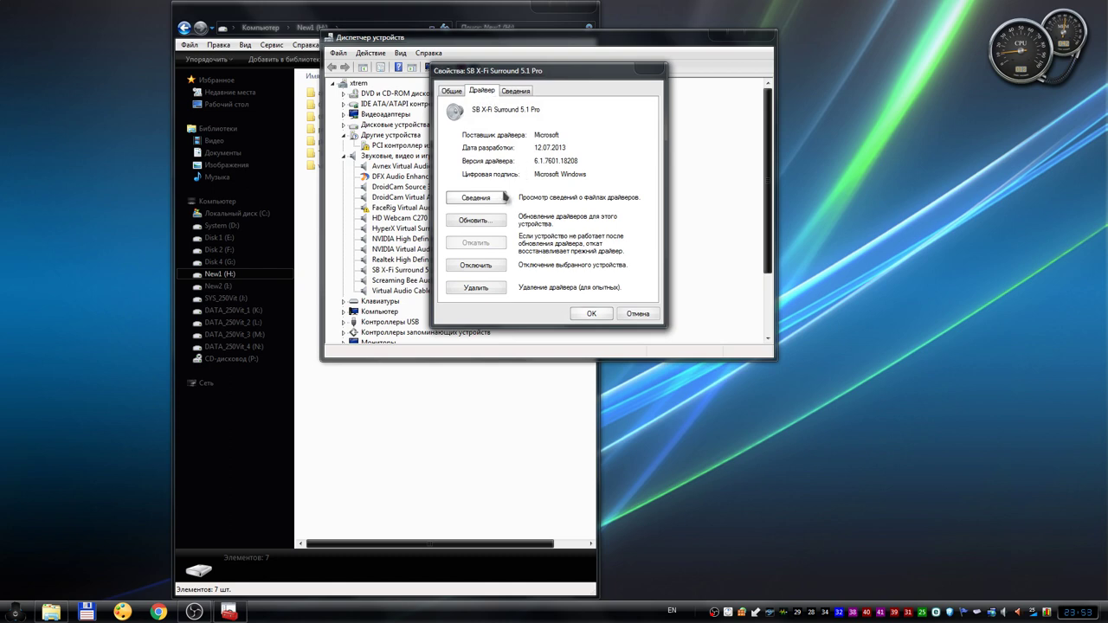
pyautogui.click(475, 220)
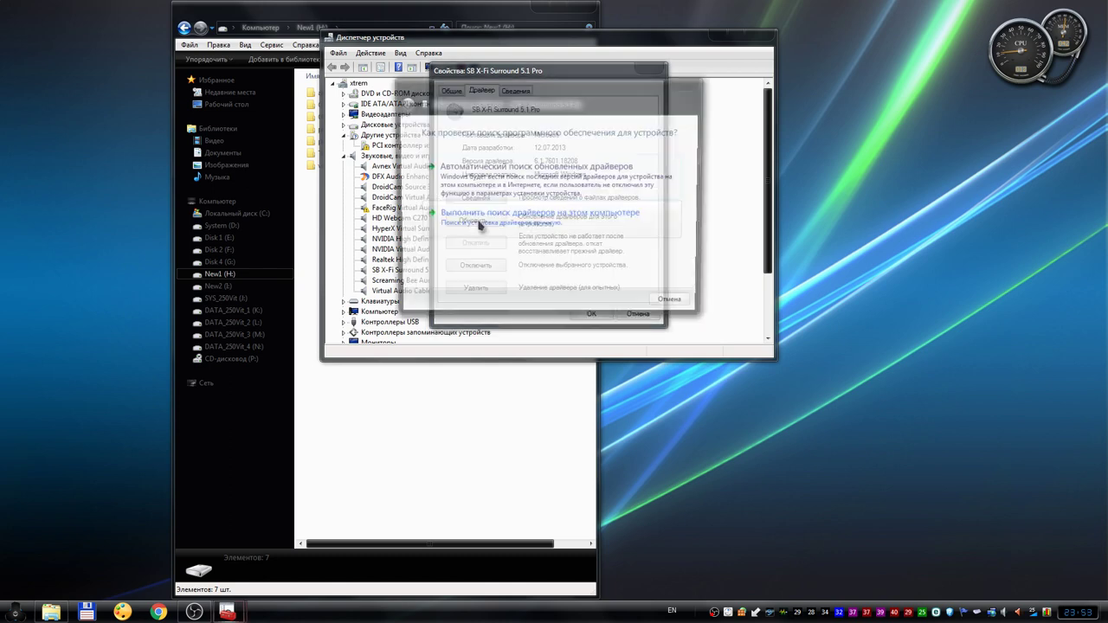
pyautogui.click(677, 306)
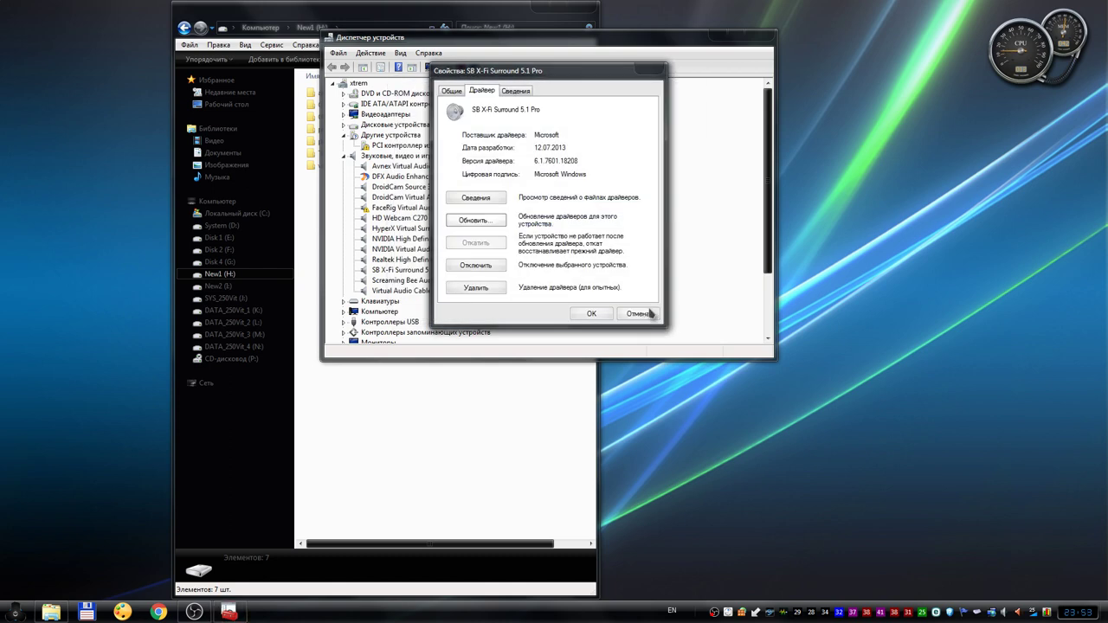
pyautogui.click(647, 316)
# Start a driver update for the SB X-Fi Surround 5.1 Pro that searches manually for drivers on this computer
pyautogui.rightClick(427, 271)
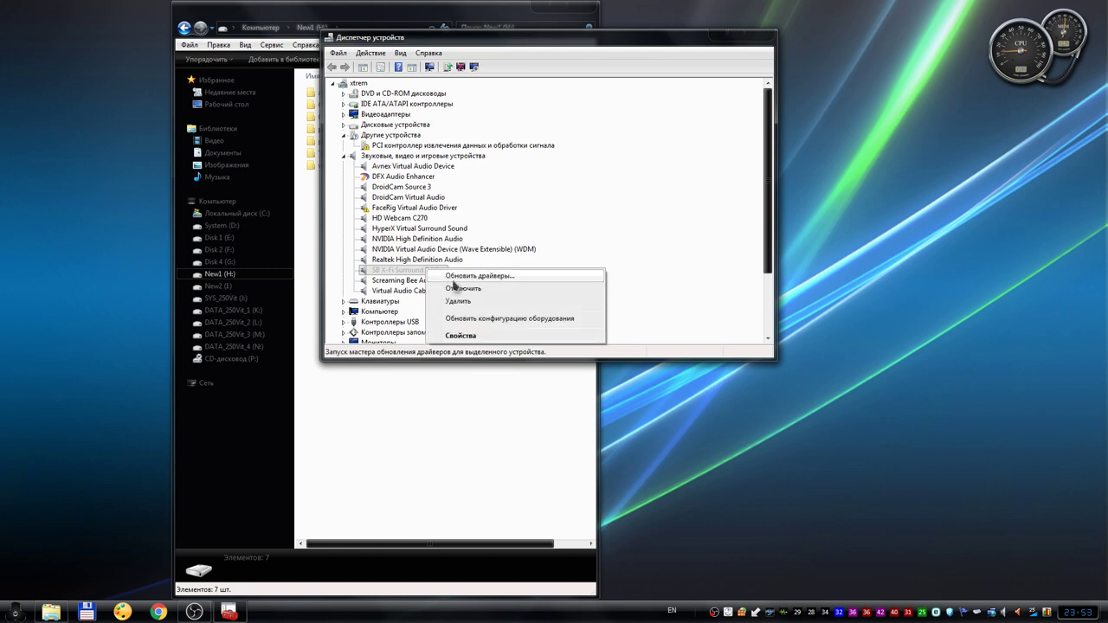
pyautogui.click(459, 276)
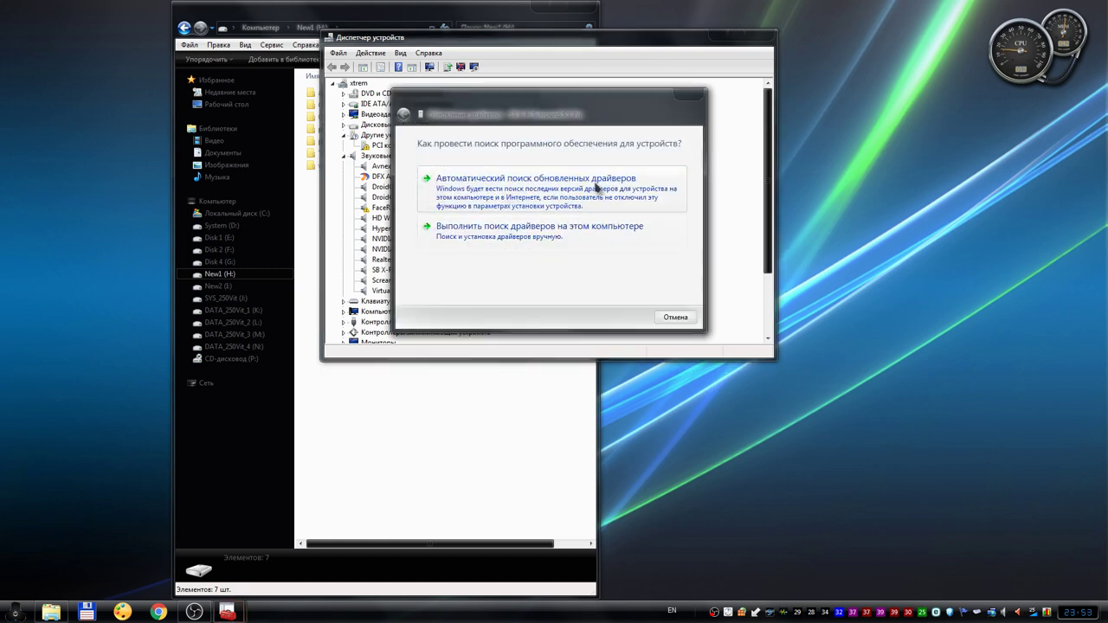
pyautogui.click(498, 236)
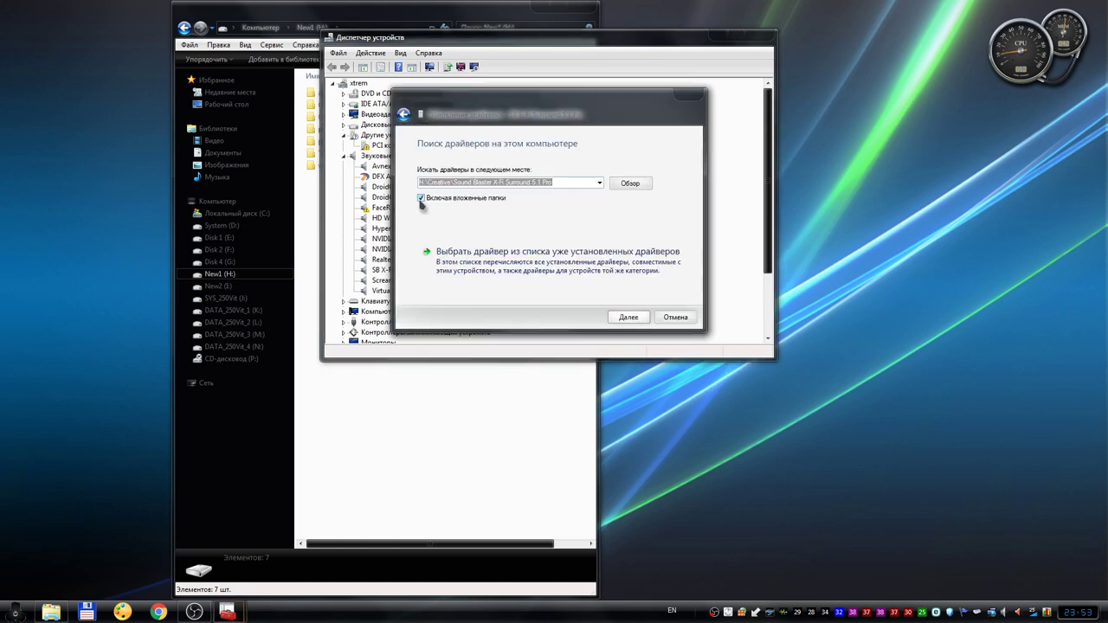
# Look through the Creative\Sound Blaster X-Fi Surround 5.1 Pro folder on New1 (H:) and return to the driver update wizard
pyautogui.click(431, 420)
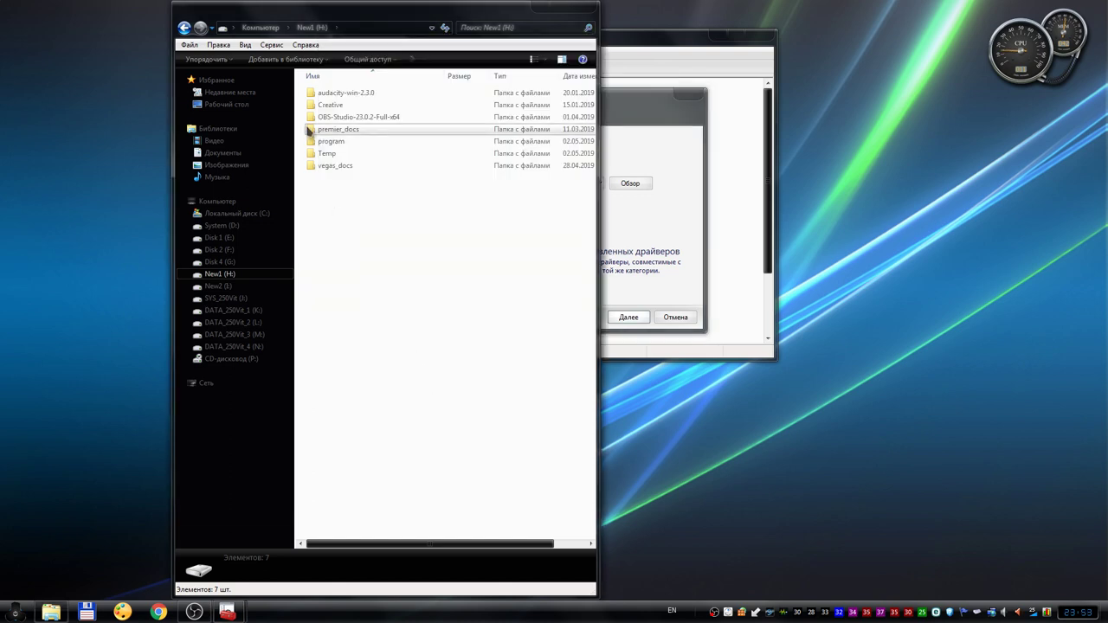
pyautogui.doubleClick(353, 105)
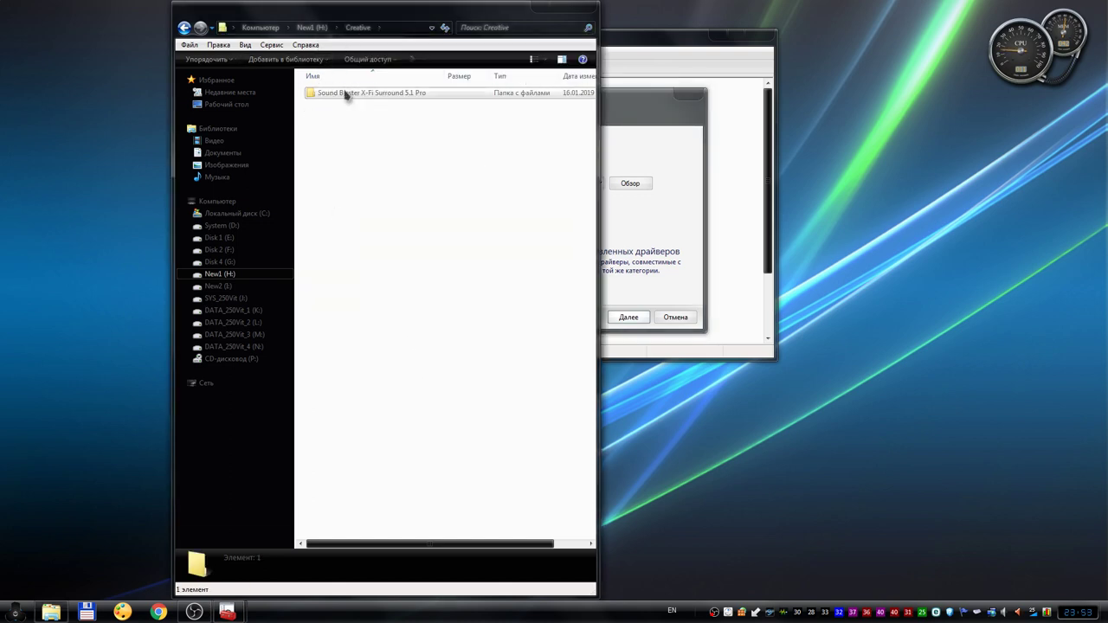
pyautogui.doubleClick(349, 93)
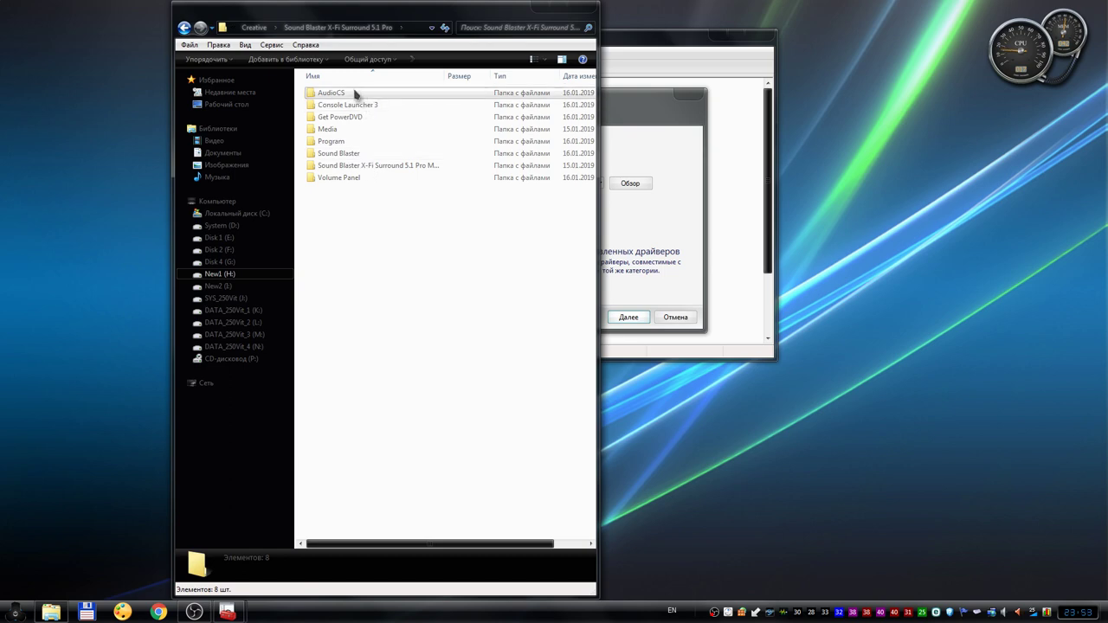
pyautogui.click(642, 101)
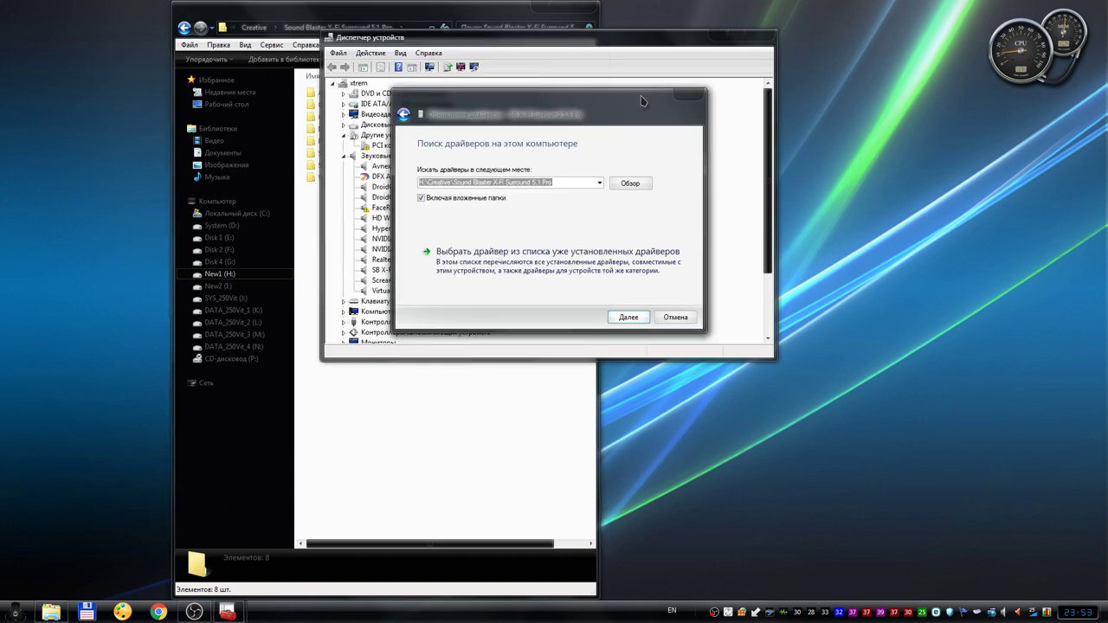
# Try to install the driver from H:\Creative\Sound Blaster X-Fi Surround 5.1 Pro with subfolders included, and close the wizard
pyautogui.click(421, 198)
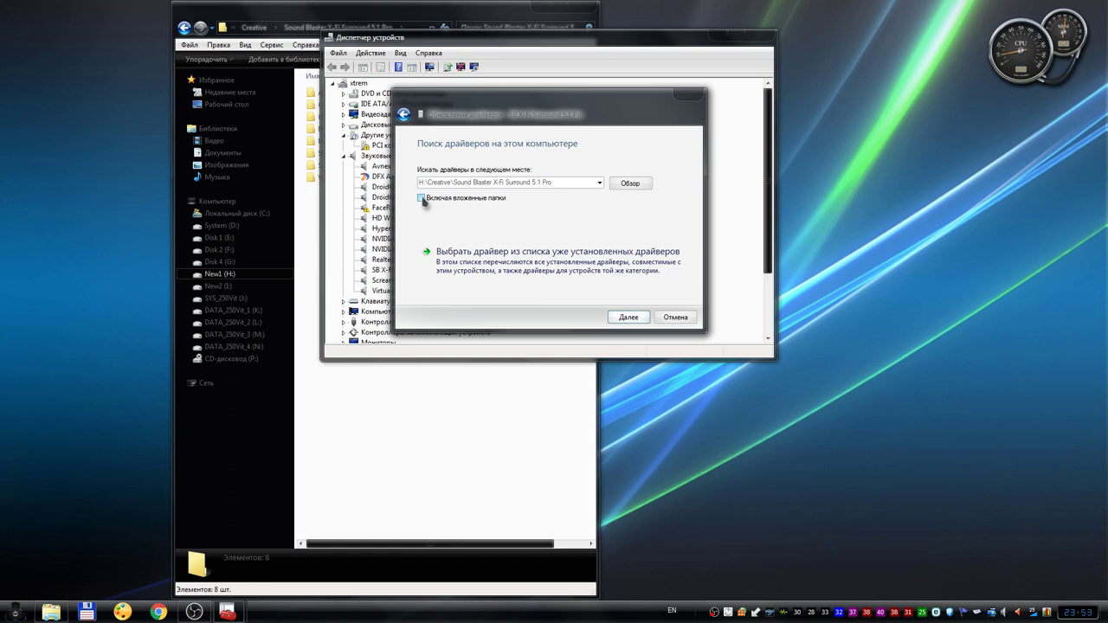
pyautogui.click(376, 412)
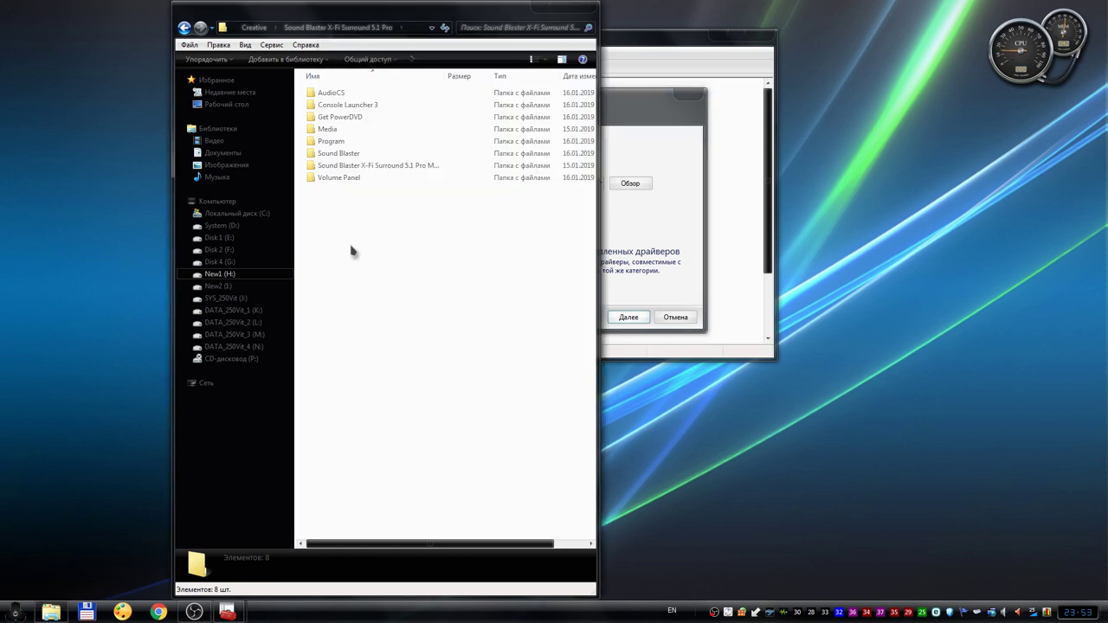
pyautogui.click(346, 93)
pyautogui.click(611, 223)
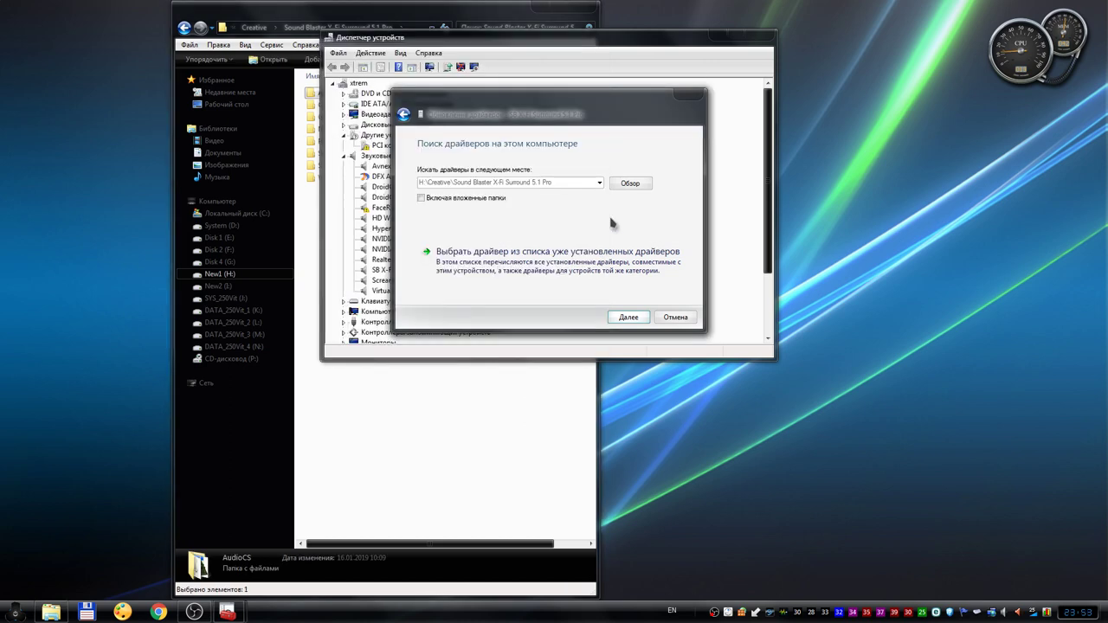
pyautogui.click(439, 199)
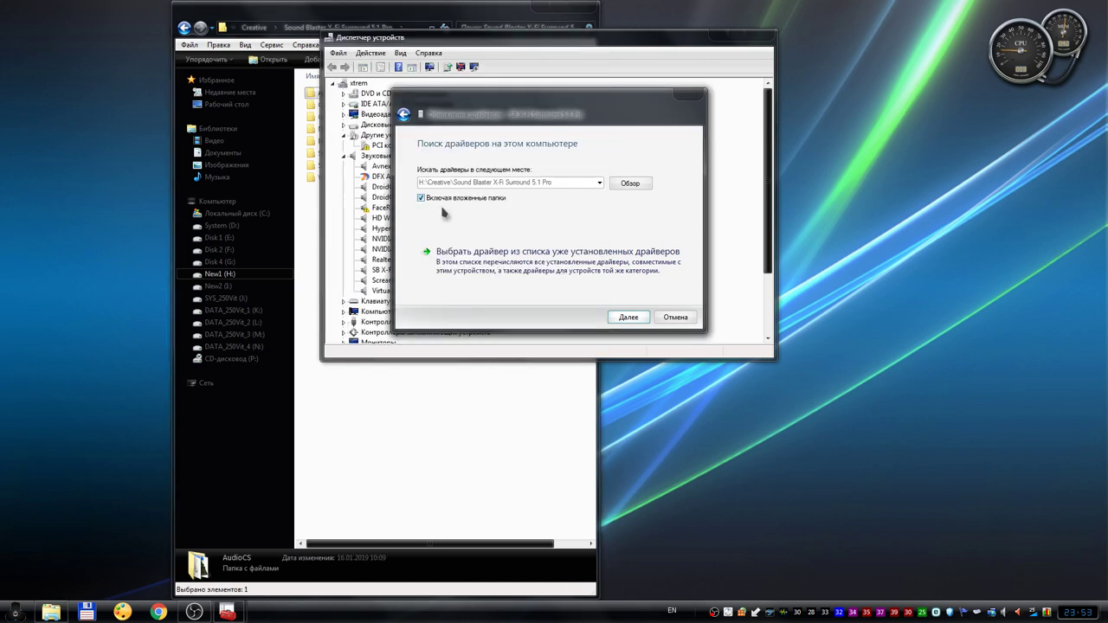
pyautogui.click(629, 317)
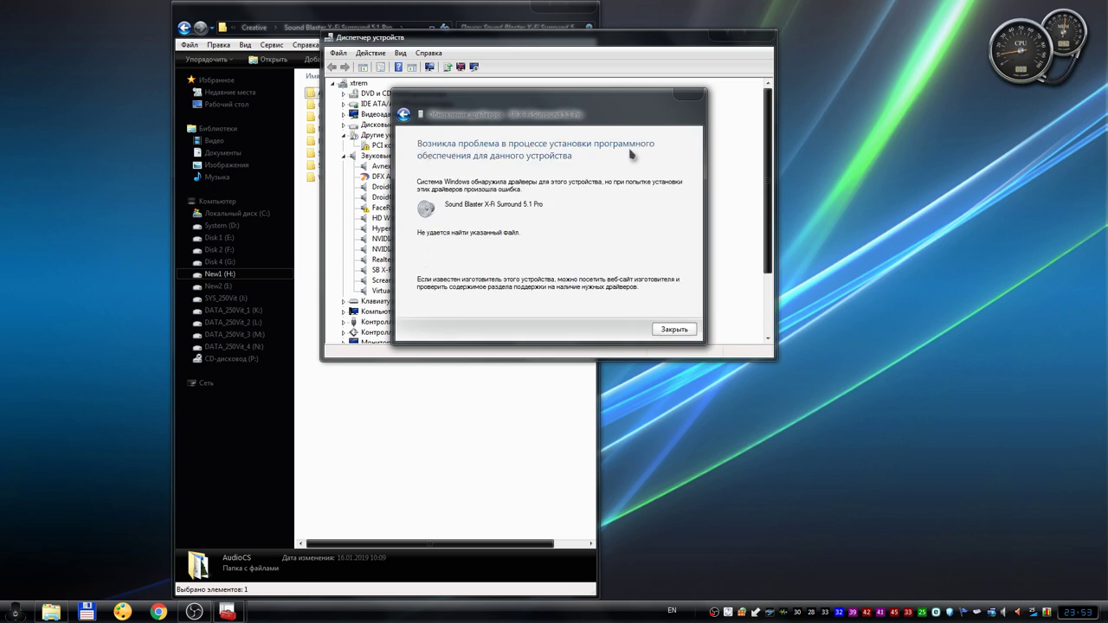
pyautogui.moveTo(643, 101); pyautogui.dragTo(816, 106)
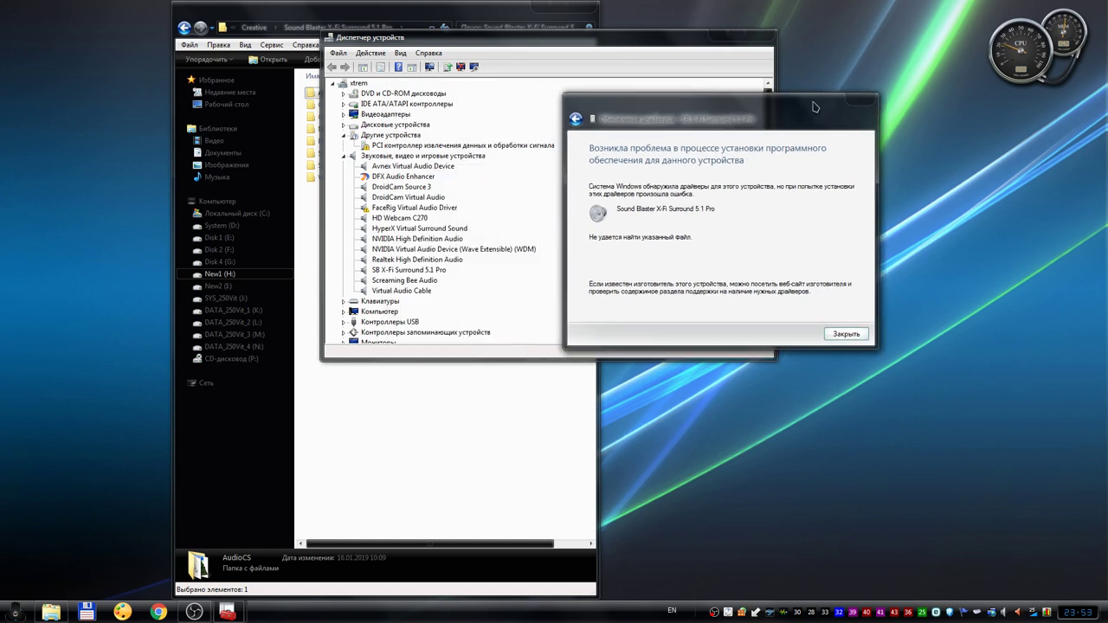
pyautogui.click(843, 334)
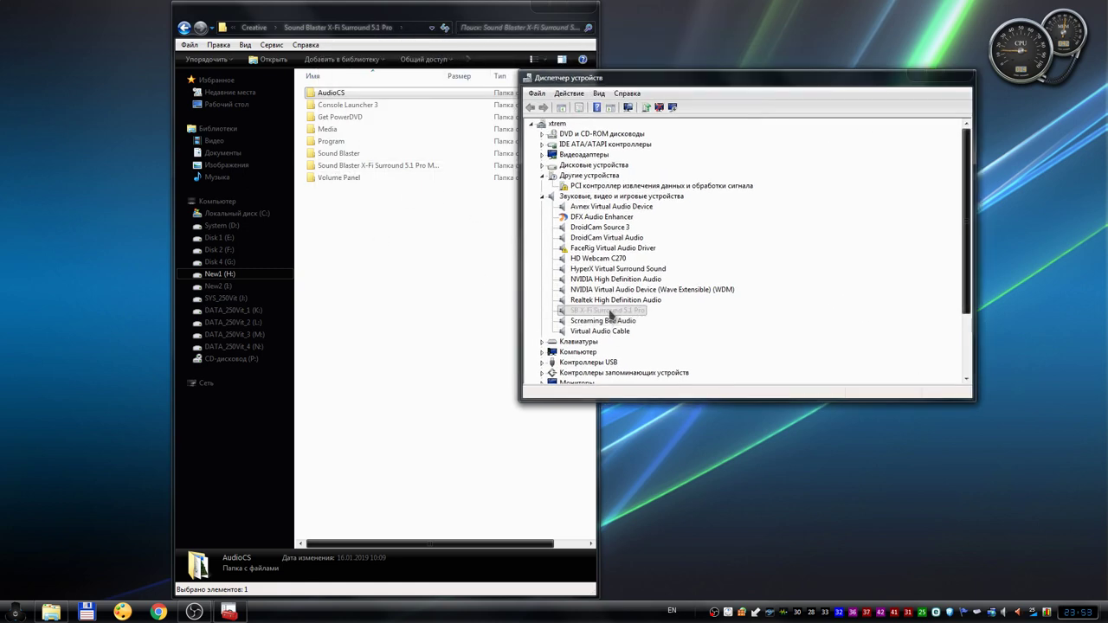
# Retry the SB X-Fi Surround 5.1 Pro driver update from the same local Creative folder with subfolders included, and close the wizard
pyautogui.rightClick(603, 314)
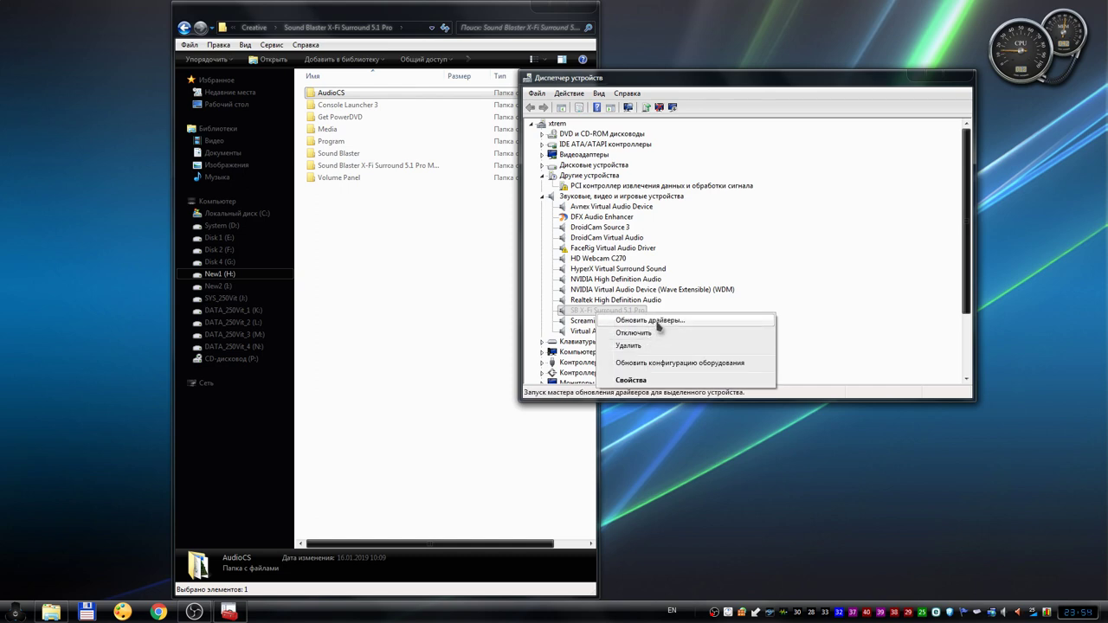
pyautogui.click(656, 321)
pyautogui.click(687, 279)
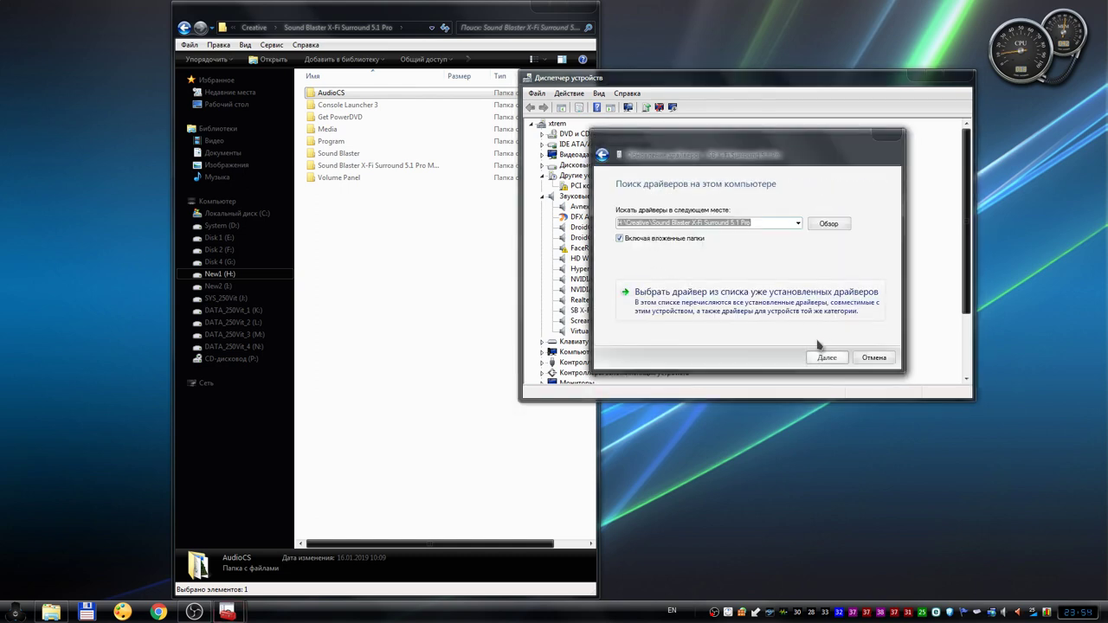
pyautogui.click(833, 358)
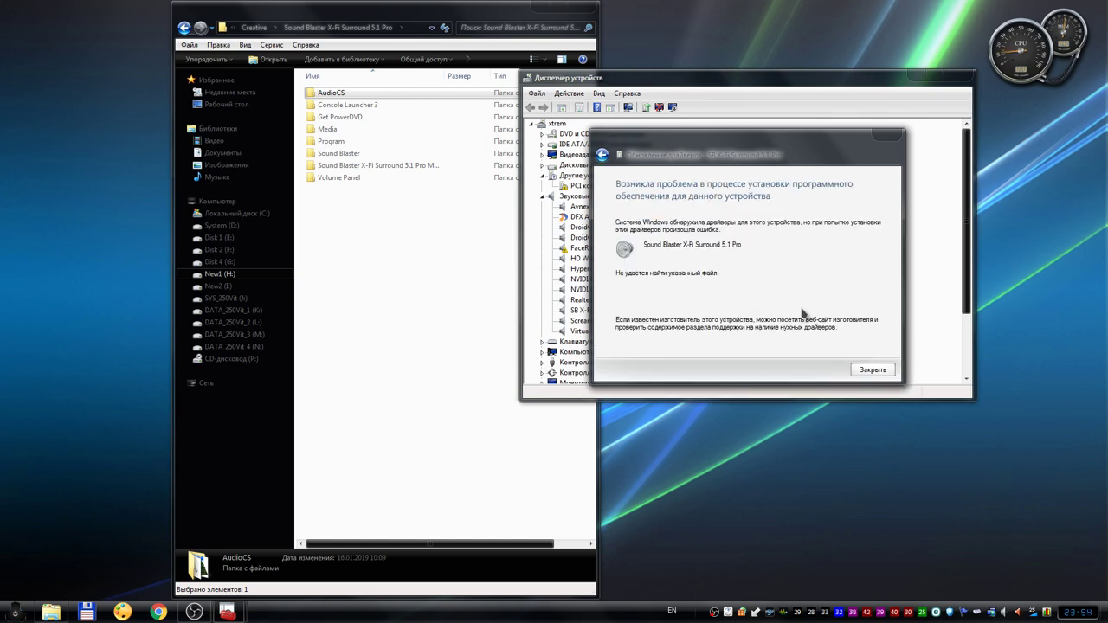
pyautogui.click(870, 371)
# Uninstall the SB X-Fi Surround 5.1 Pro device and check the remaining entries in the device list
pyautogui.rightClick(582, 312)
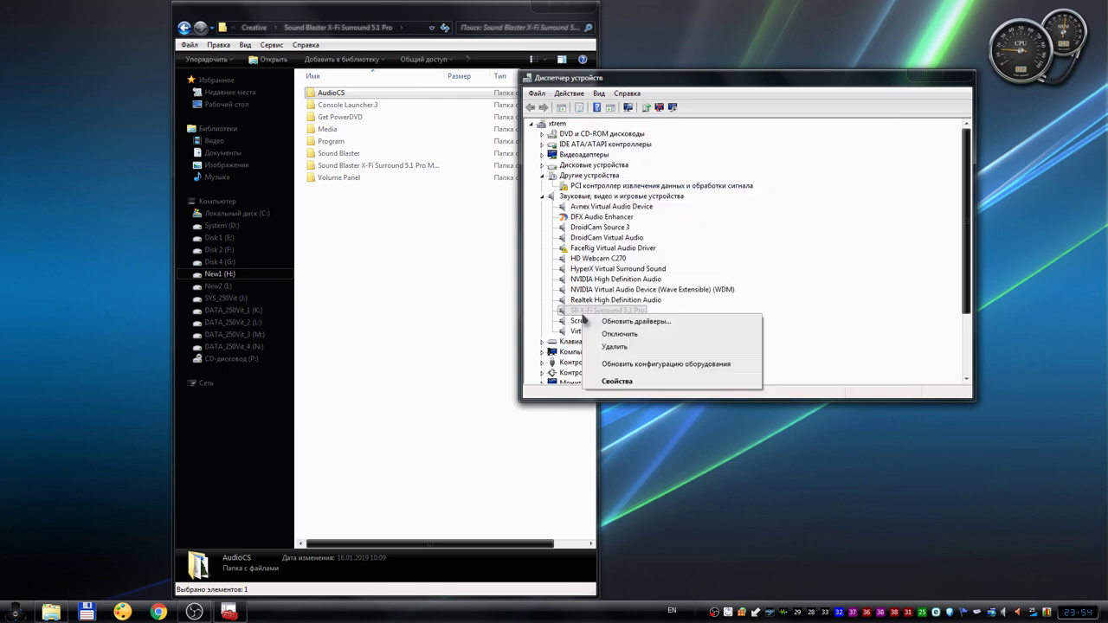
pyautogui.click(615, 346)
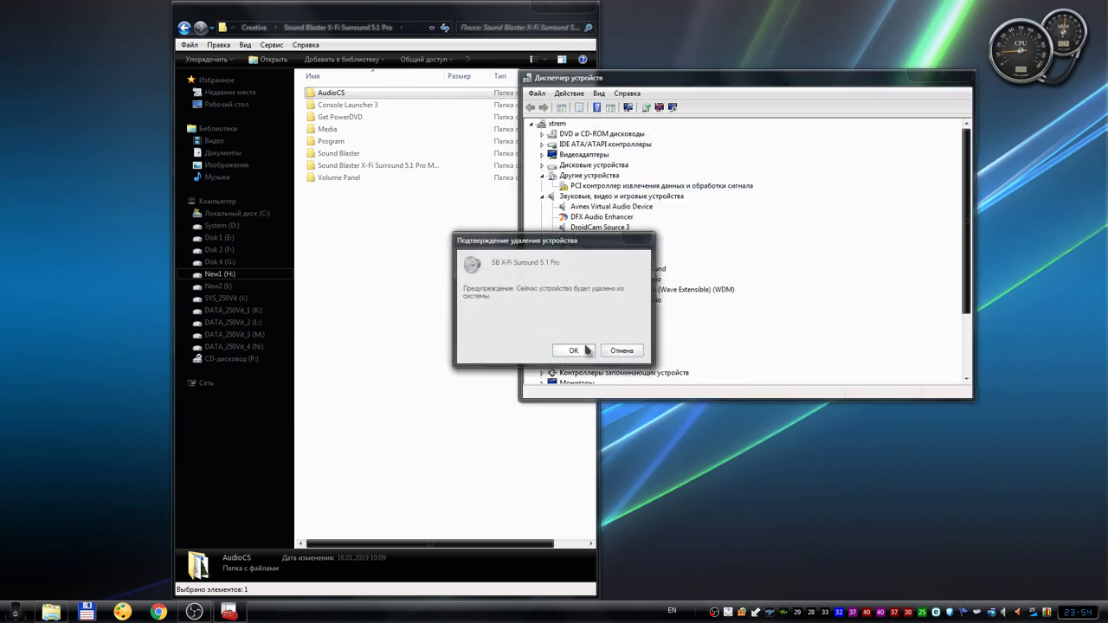
pyautogui.click(573, 351)
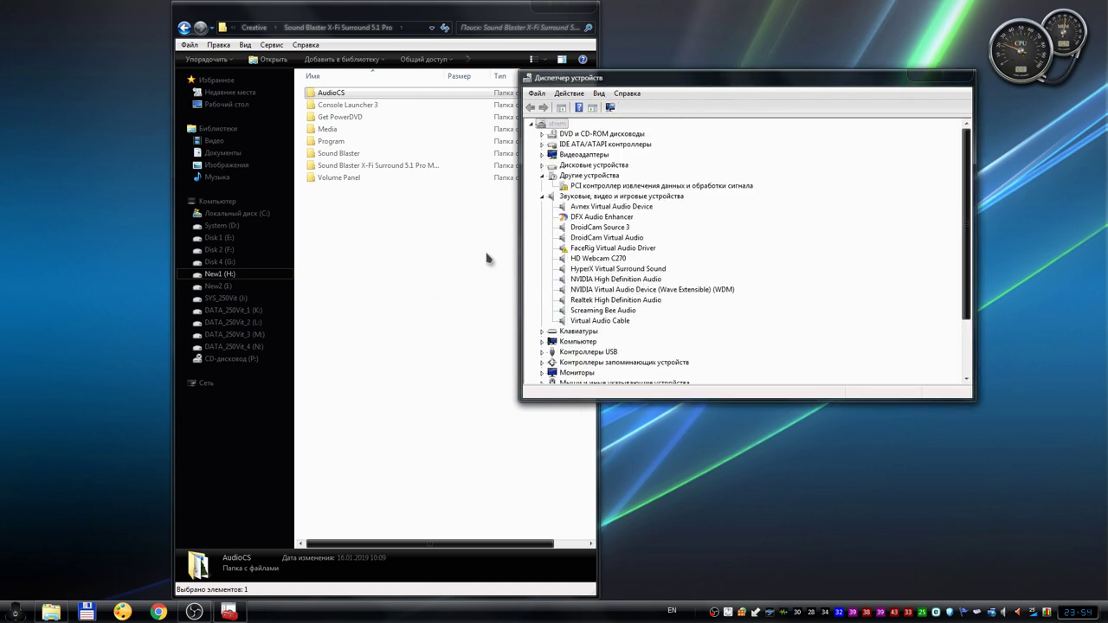
pyautogui.click(637, 303)
pyautogui.scroll(-3, 638, 306)
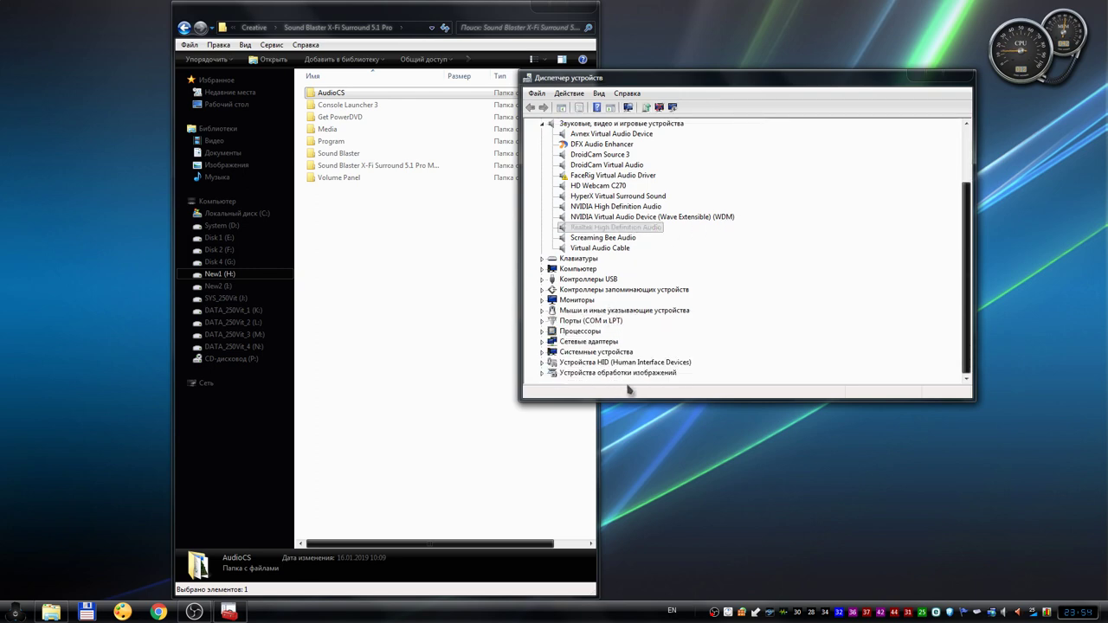
pyautogui.scroll(3, 626, 373)
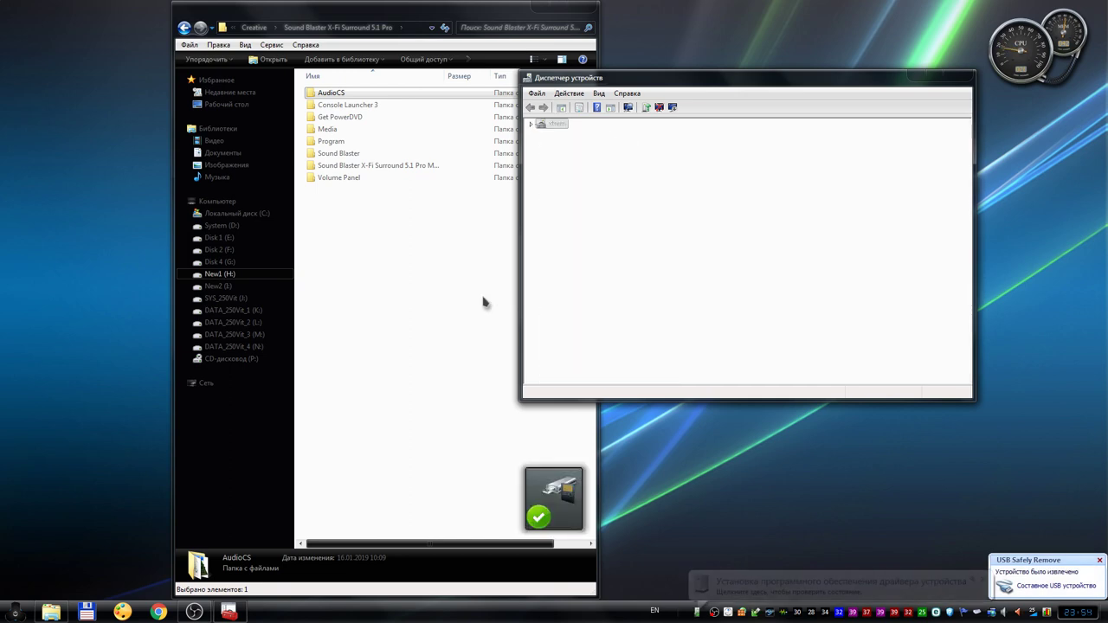
# View the driver installation status of the reconnected SB X-Fi Surround 5.1 Pro, close it, and bring up the device's available actions
pyautogui.click(857, 585)
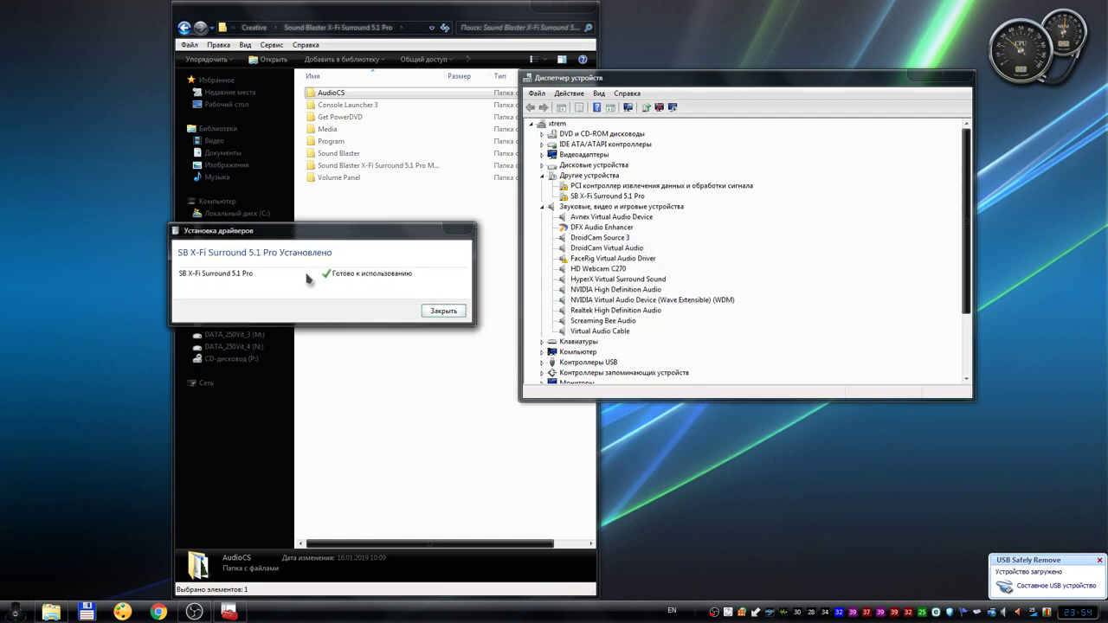
pyautogui.click(443, 311)
pyautogui.rightClick(608, 311)
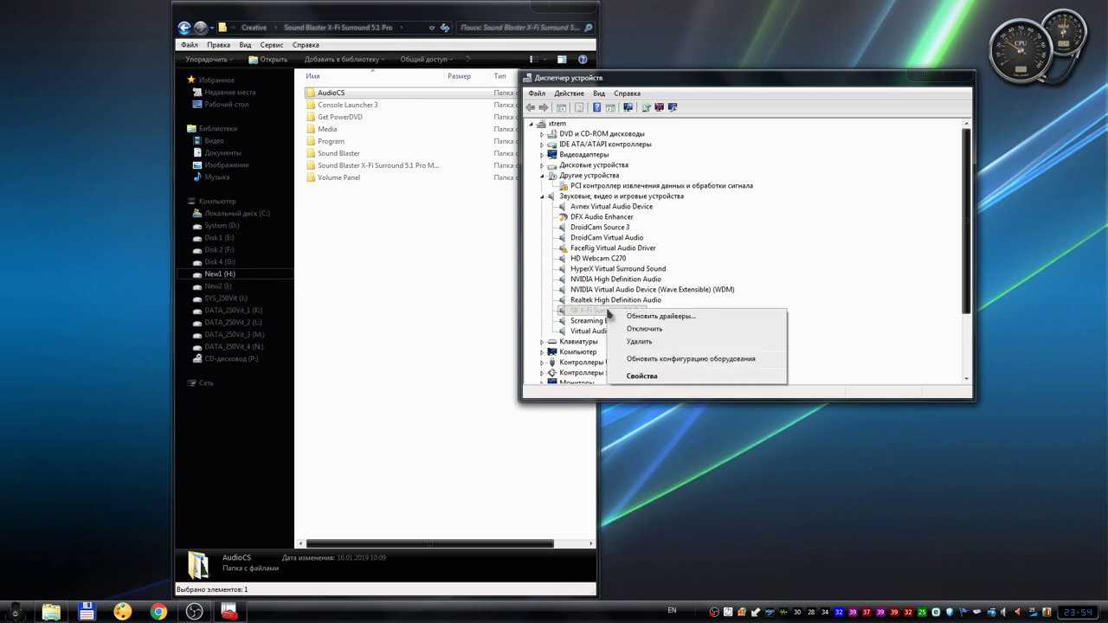
# Try to launch Creative Entertainment Console from Creative's Volume Panel and close the resulting dialog
pyautogui.click(739, 613)
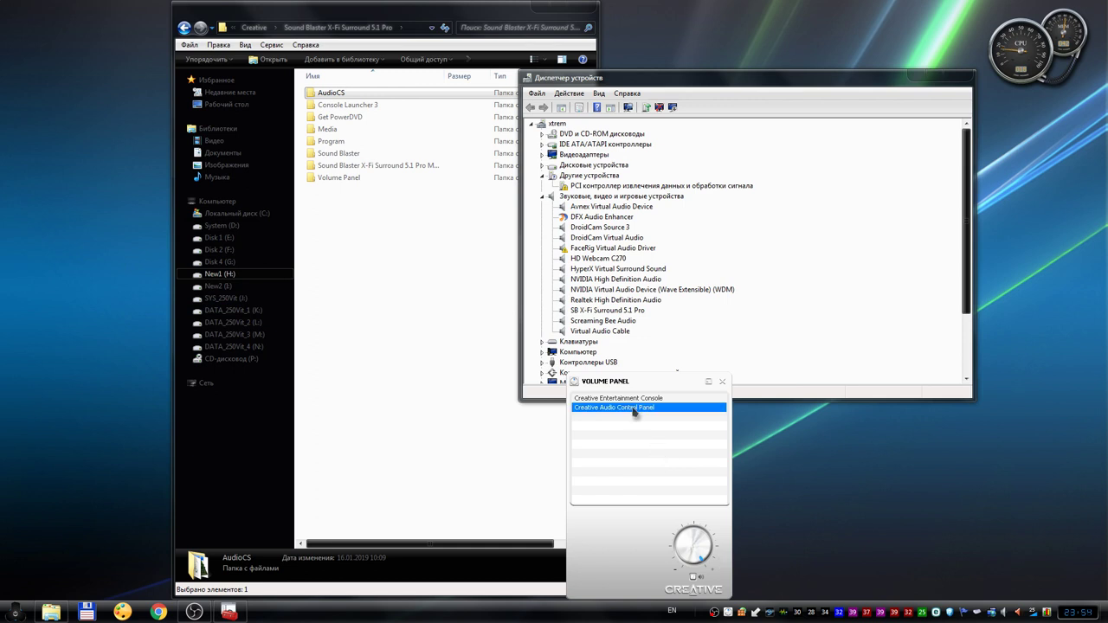
pyautogui.click(637, 400)
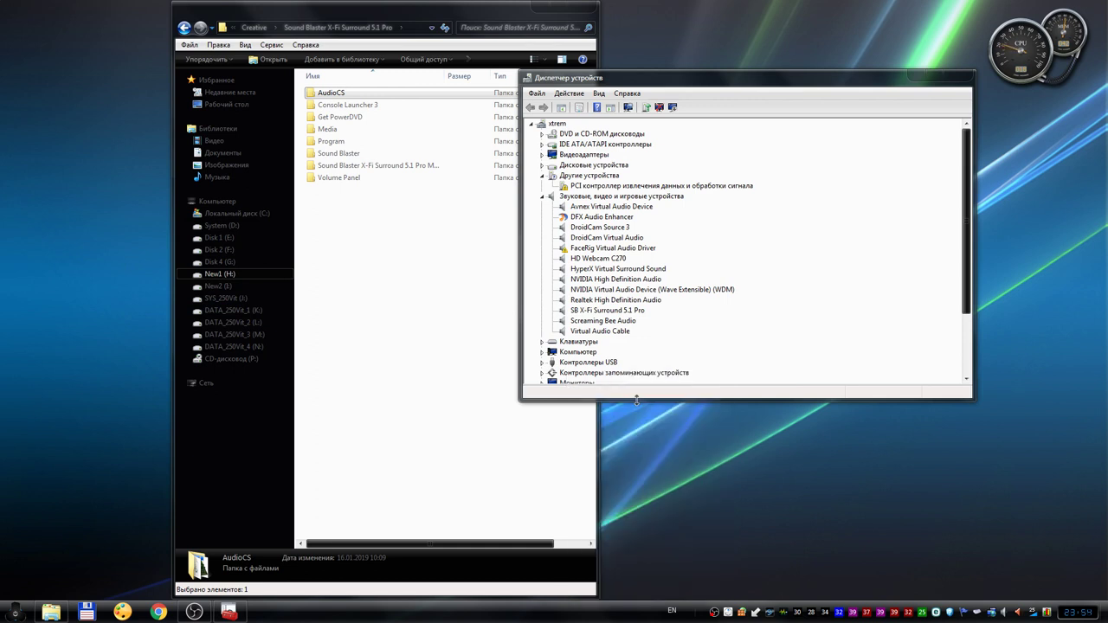
pyautogui.click(658, 349)
# Uninstall the SB X-Fi Surround 5.1 Pro from its driver properties and open the driver installation status for the reconnected device
pyautogui.rightClick(609, 312)
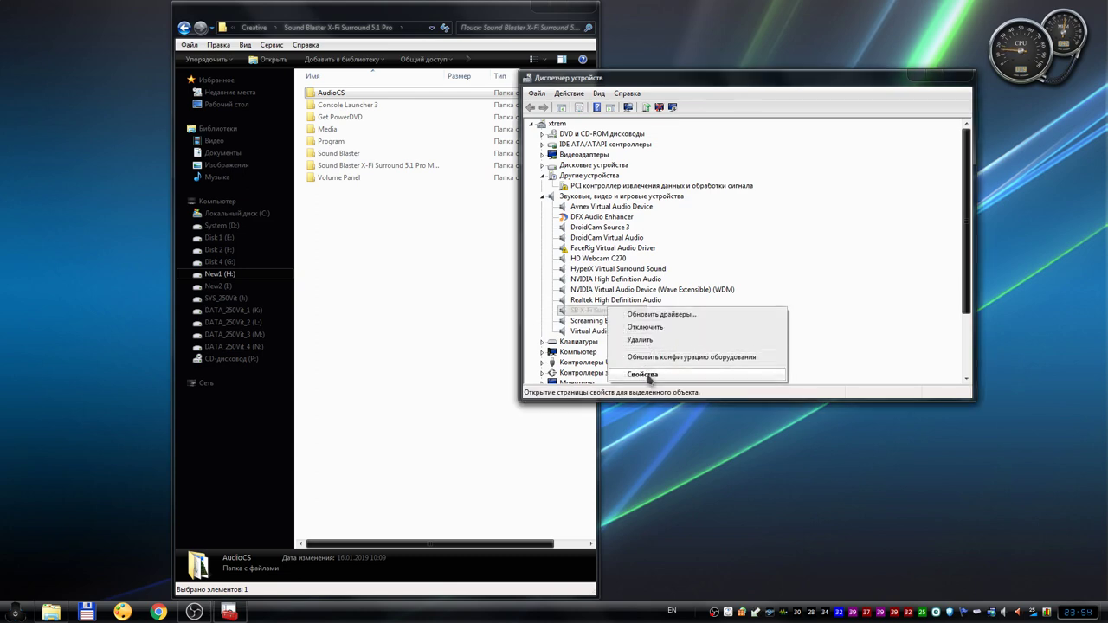
pyautogui.click(645, 357)
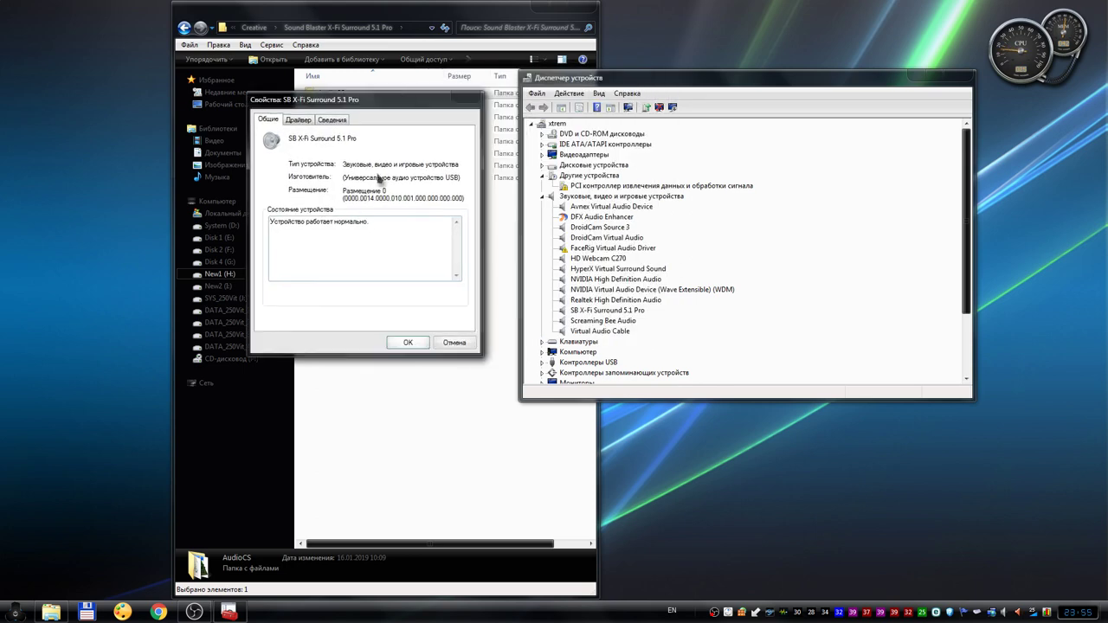
pyautogui.click(298, 119)
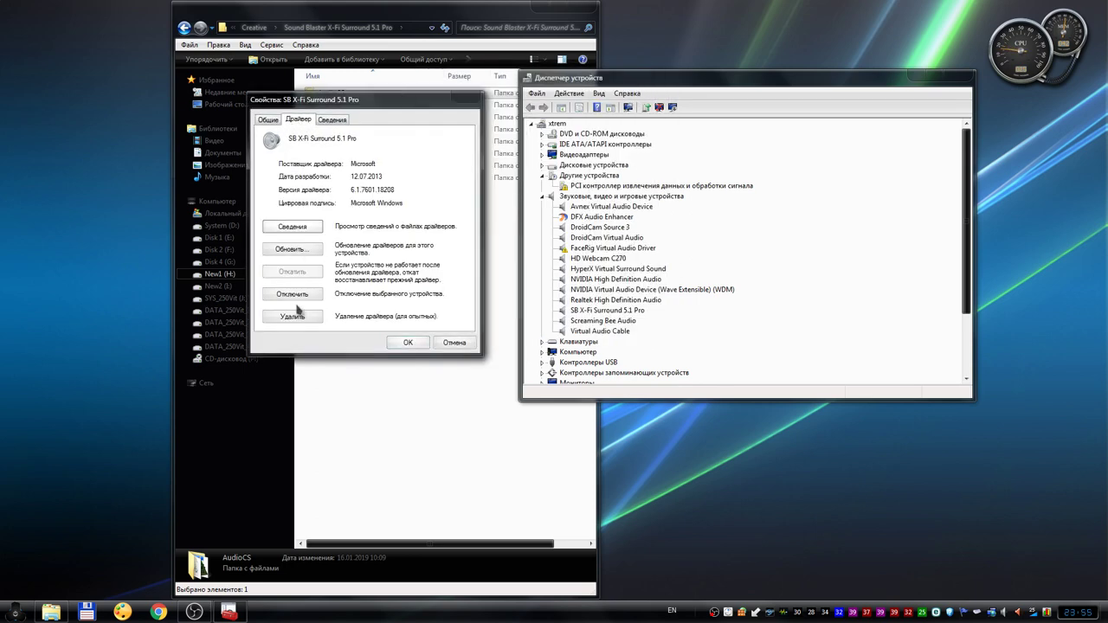
pyautogui.click(302, 316)
pyautogui.click(571, 353)
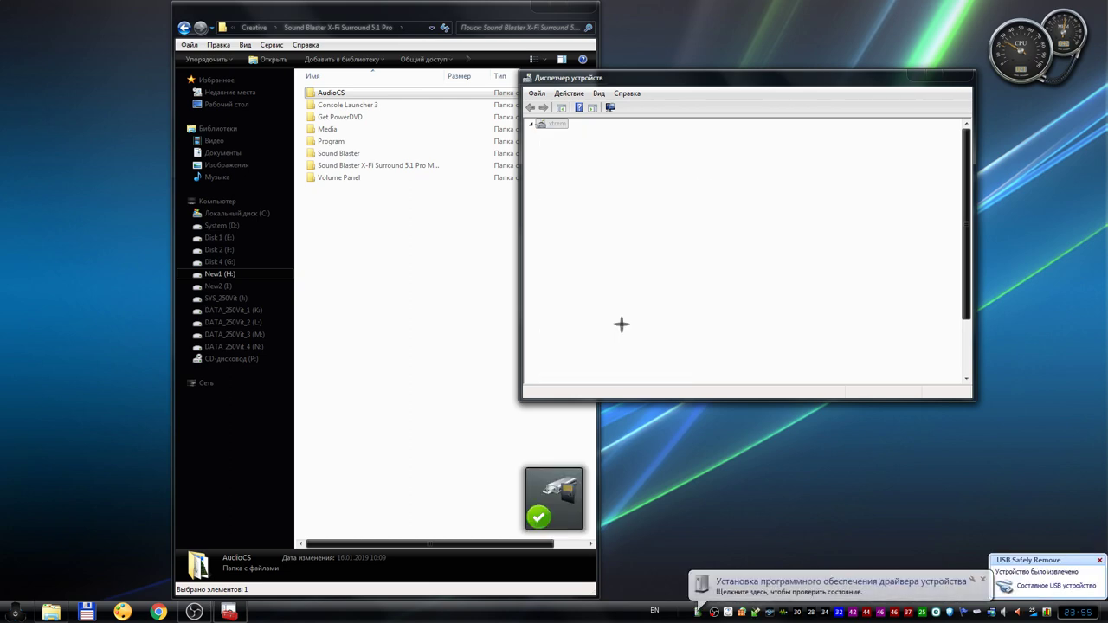
pyautogui.click(701, 596)
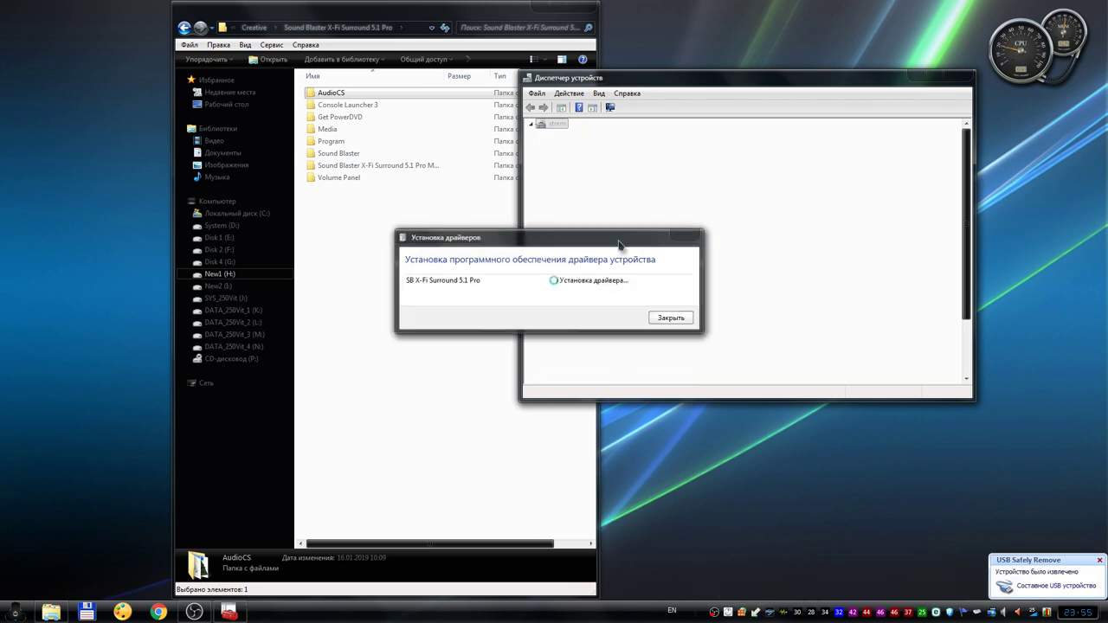
# Try to update the SB X-Fi Surround 5.1 Pro driver from H:\Creative\Sound Blaster X-Fi Surround 5.1 Pro, including subfolders, and dismiss both driver dialogs
pyautogui.moveTo(620, 238); pyautogui.dragTo(377, 237)
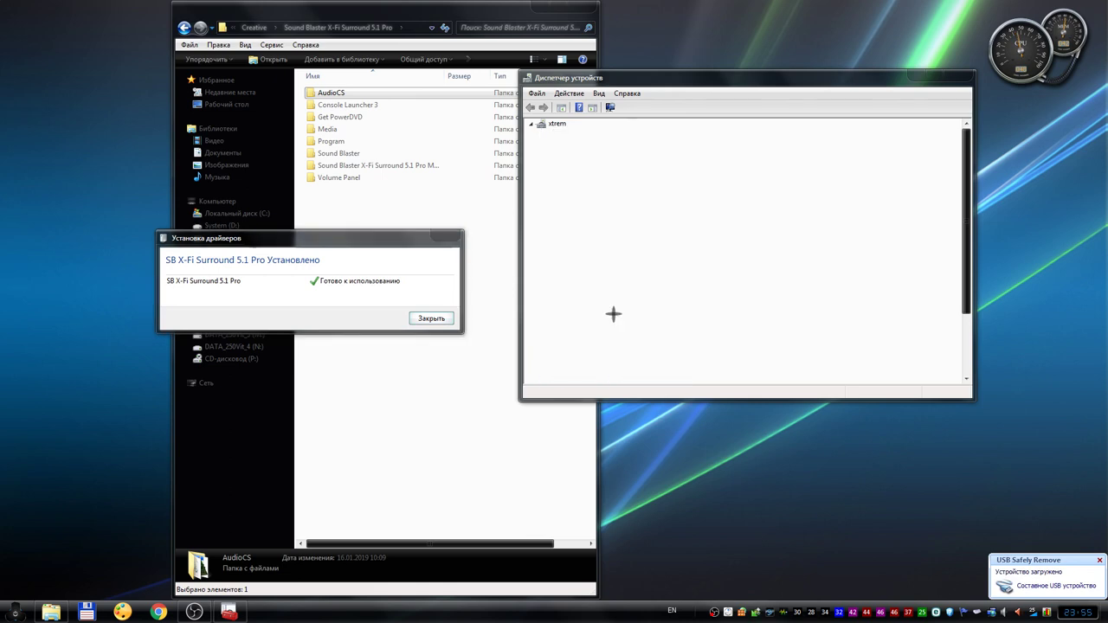
pyautogui.click(604, 312)
pyautogui.rightClick(604, 313)
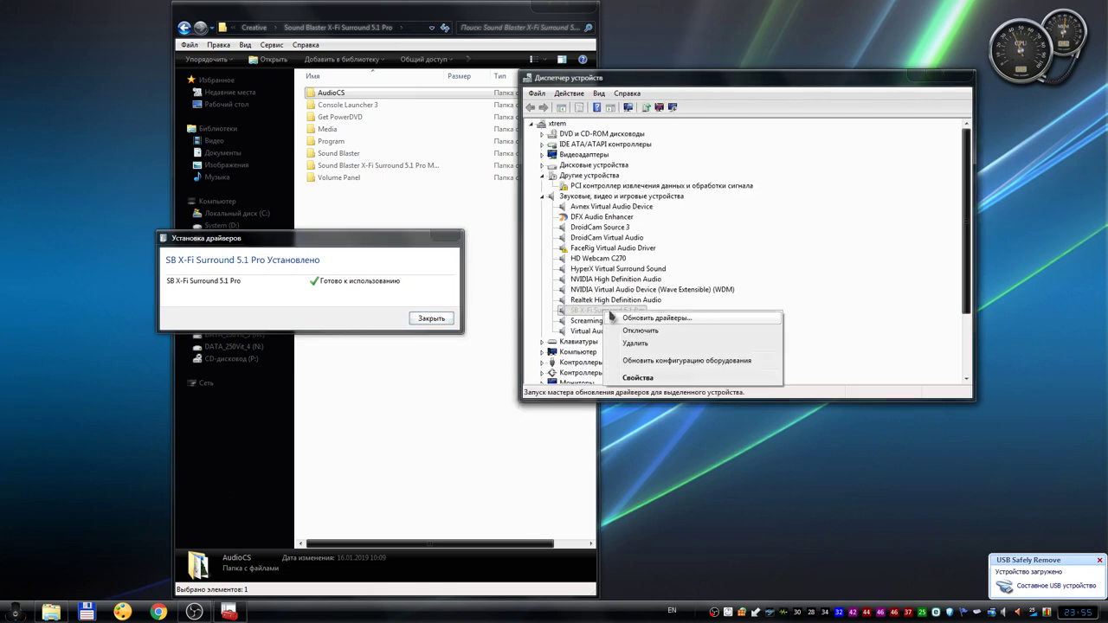
pyautogui.click(632, 320)
pyautogui.click(733, 290)
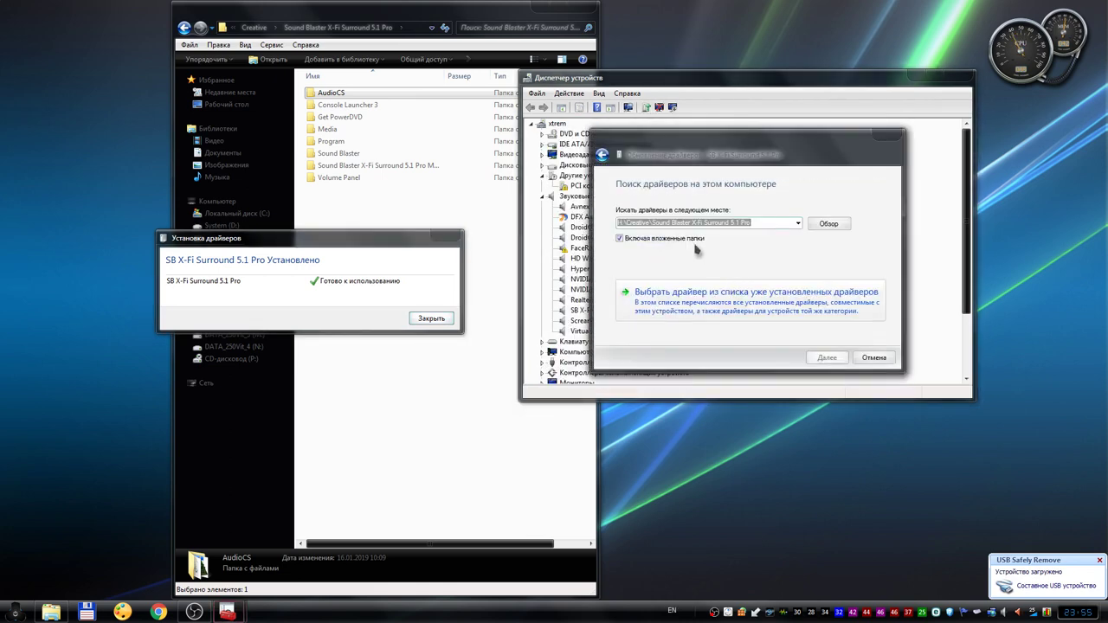
pyautogui.click(840, 356)
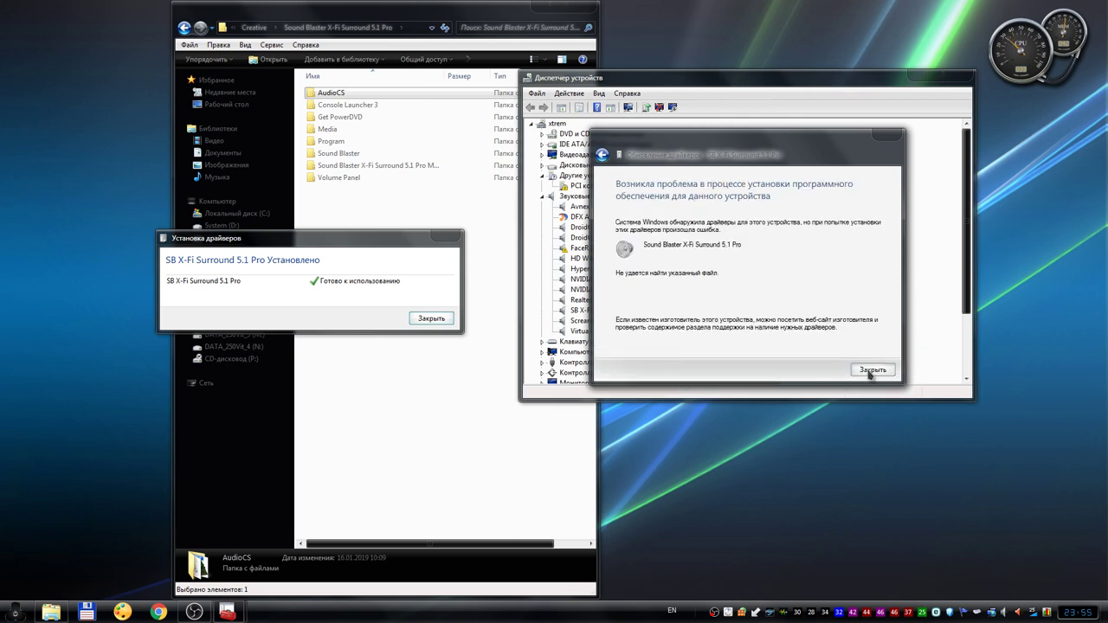
pyautogui.click(870, 370)
pyautogui.click(441, 320)
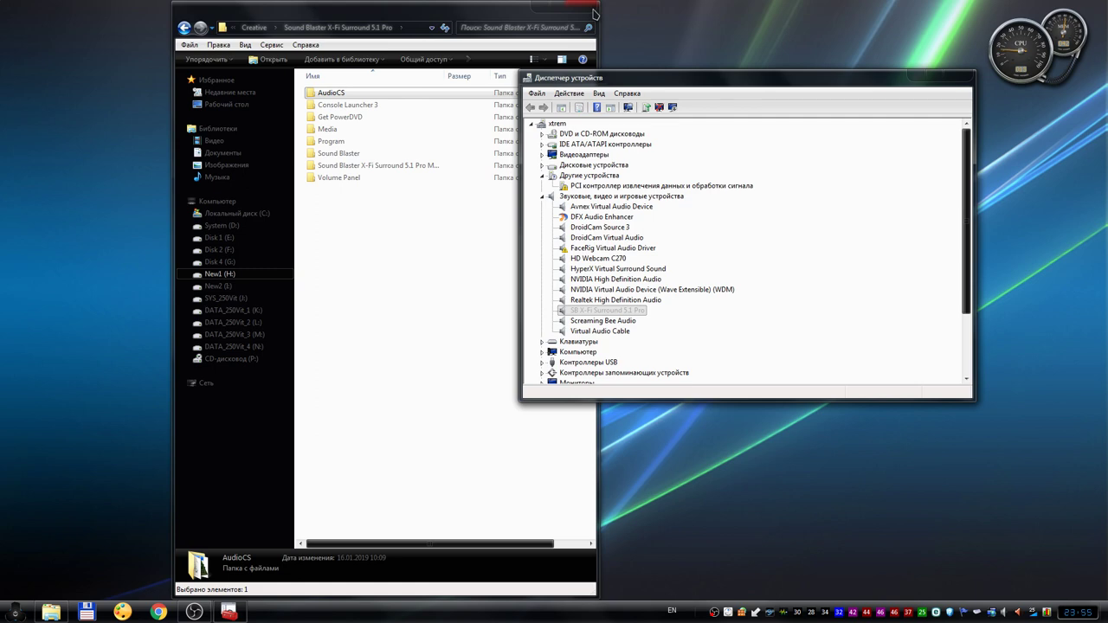
# Close the Sound Blaster driver folder and the device manager, and restart the computer
pyautogui.click(593, 11)
pyautogui.click(962, 77)
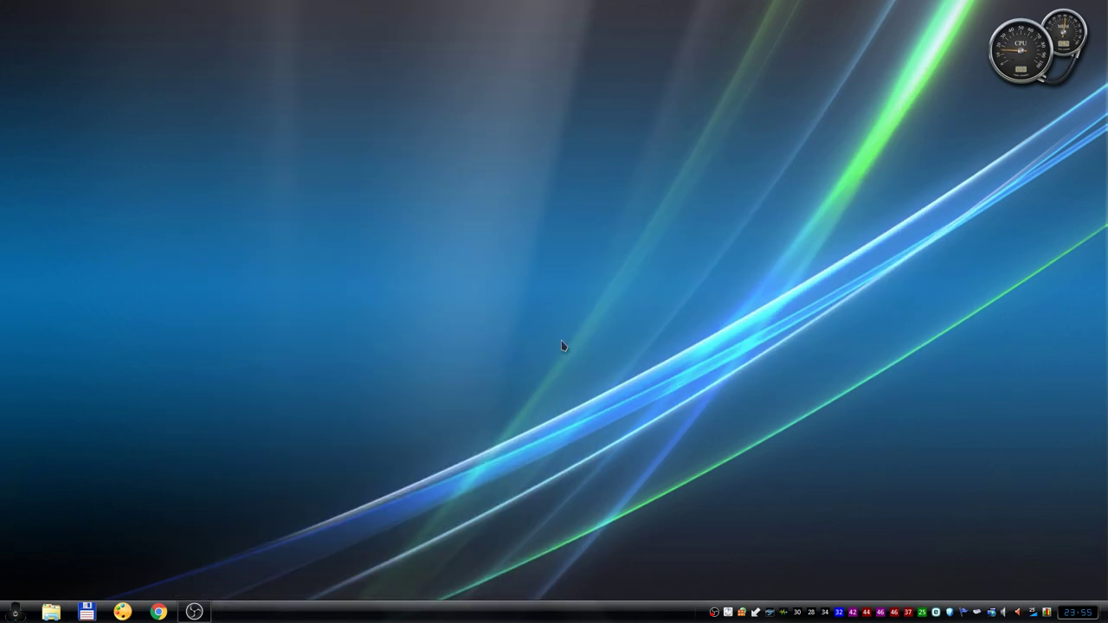
pyautogui.click(16, 611)
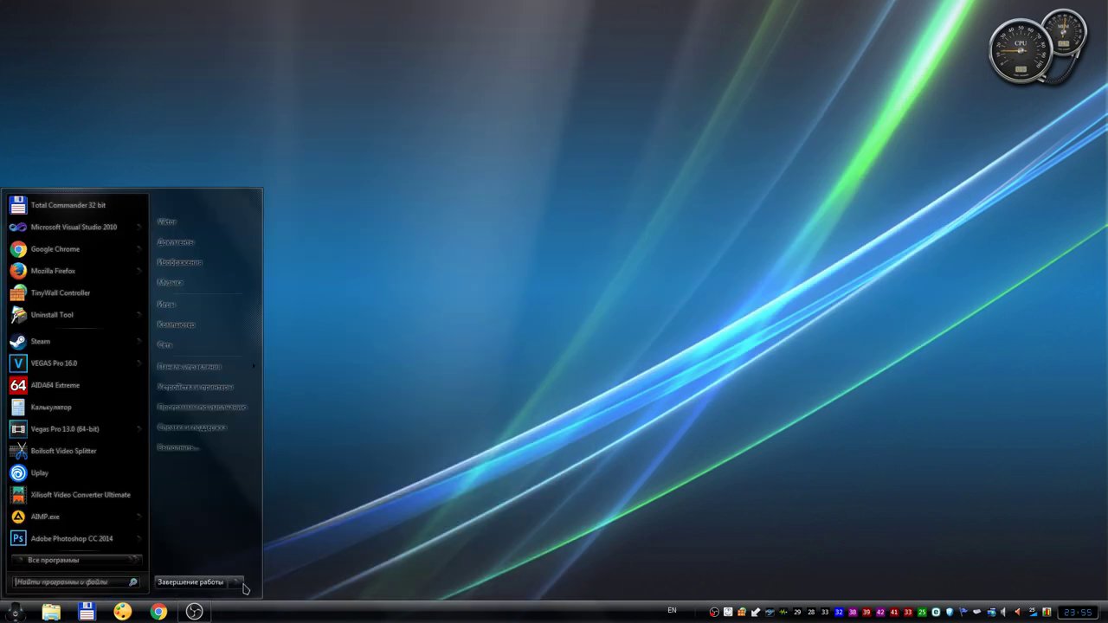
pyautogui.moveTo(238, 581)
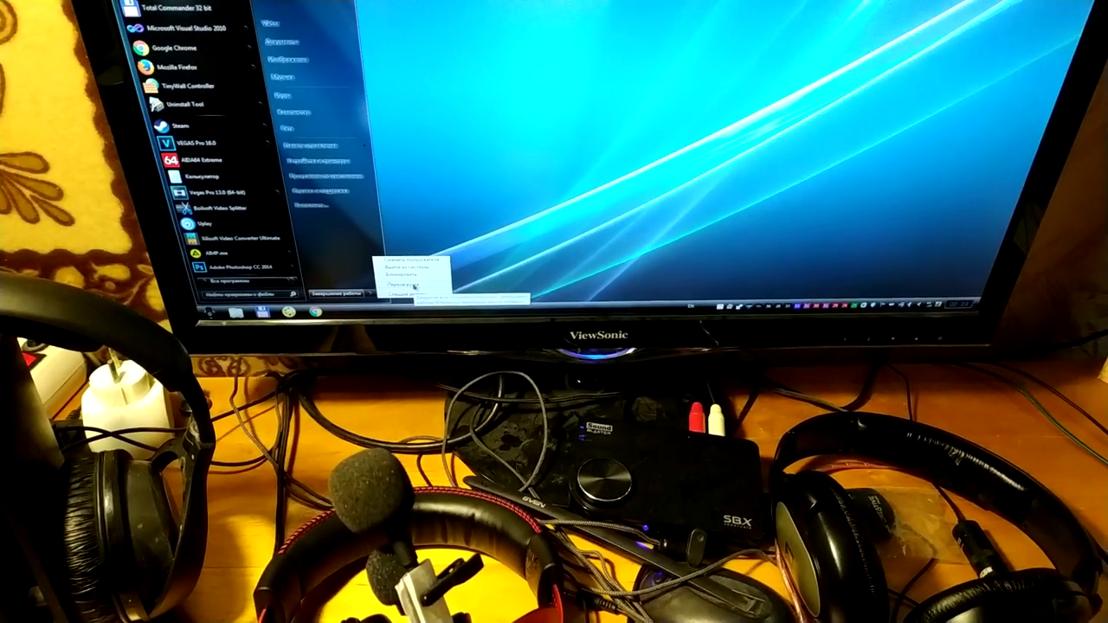
pyautogui.click(412, 287)
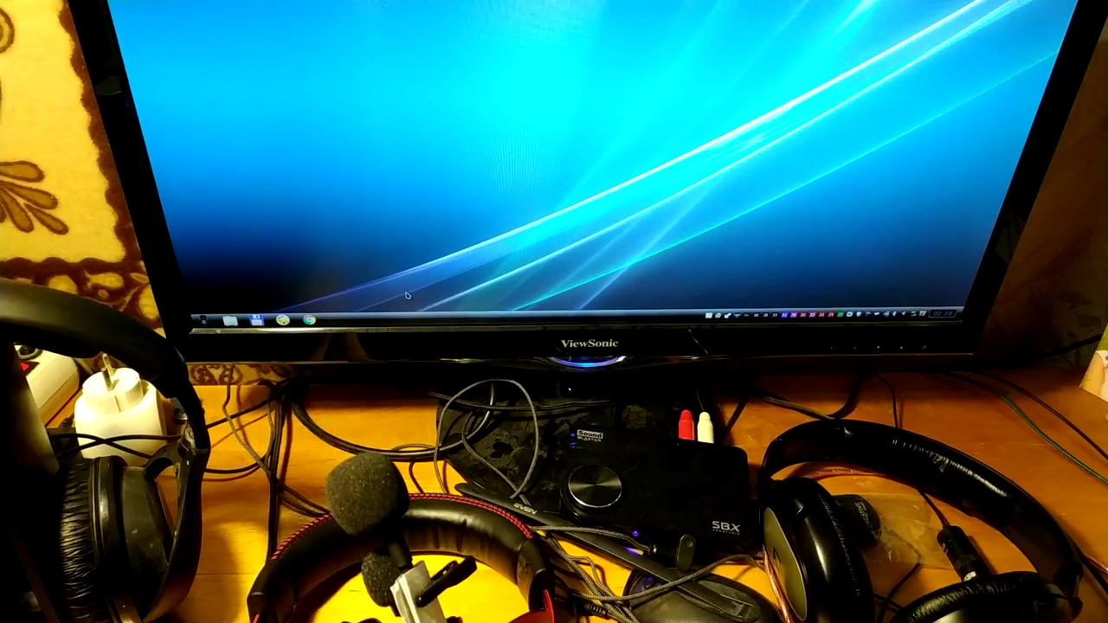